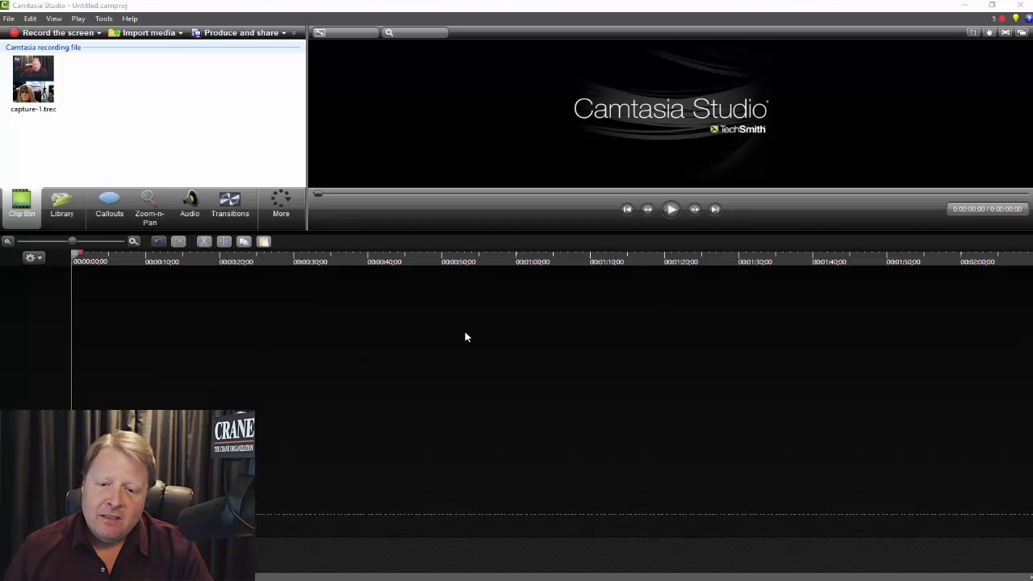
# Enlarge the preview area, add capture-1.trec to the timeline at the playhead, and shift the clip slightly left on the canvas
pyautogui.moveTo(501, 232); pyautogui.dragTo(484, 413)
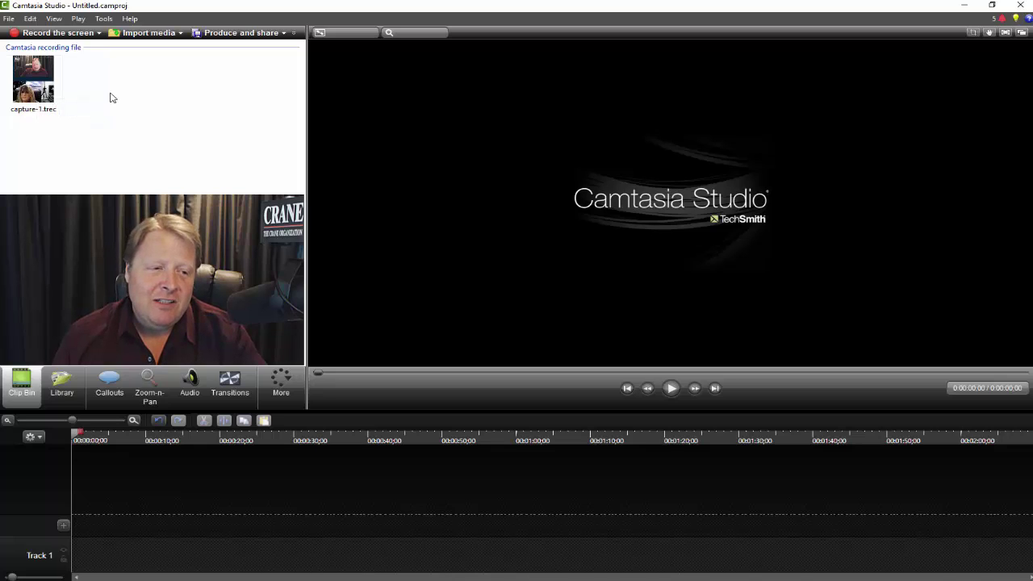
pyautogui.rightClick(30, 89)
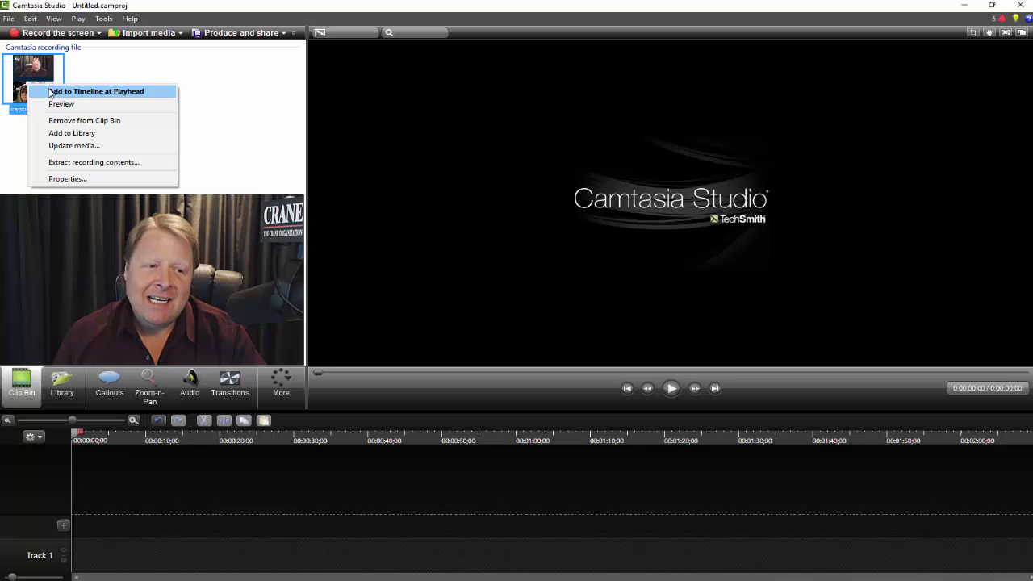
pyautogui.click(65, 94)
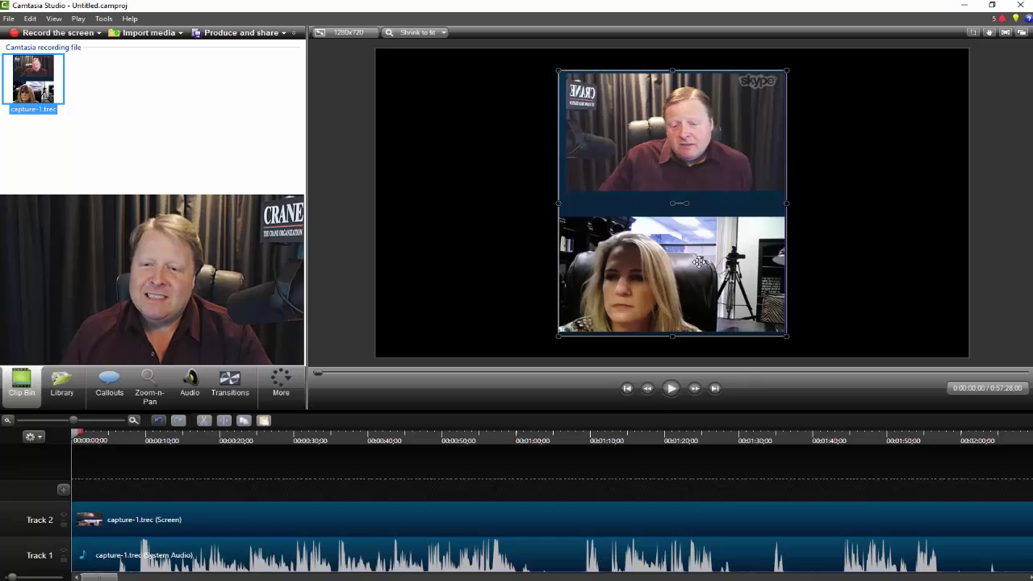
pyautogui.moveTo(699, 262); pyautogui.dragTo(693, 261)
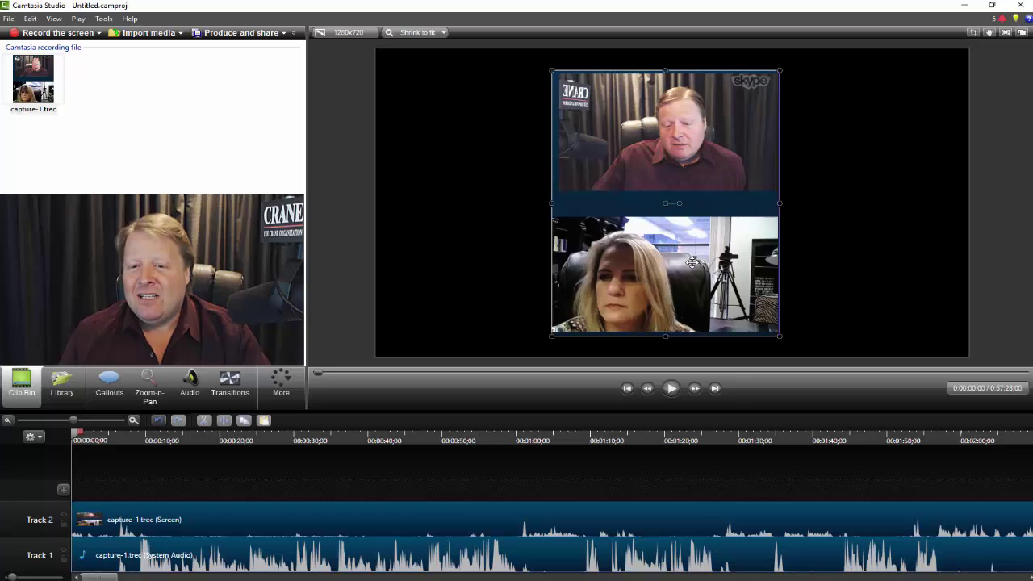
pyautogui.moveTo(669, 123)
pyautogui.mouseDown()
pyautogui.moveTo(658, 133)
pyautogui.moveTo(655, 122)
pyautogui.mouseUp()
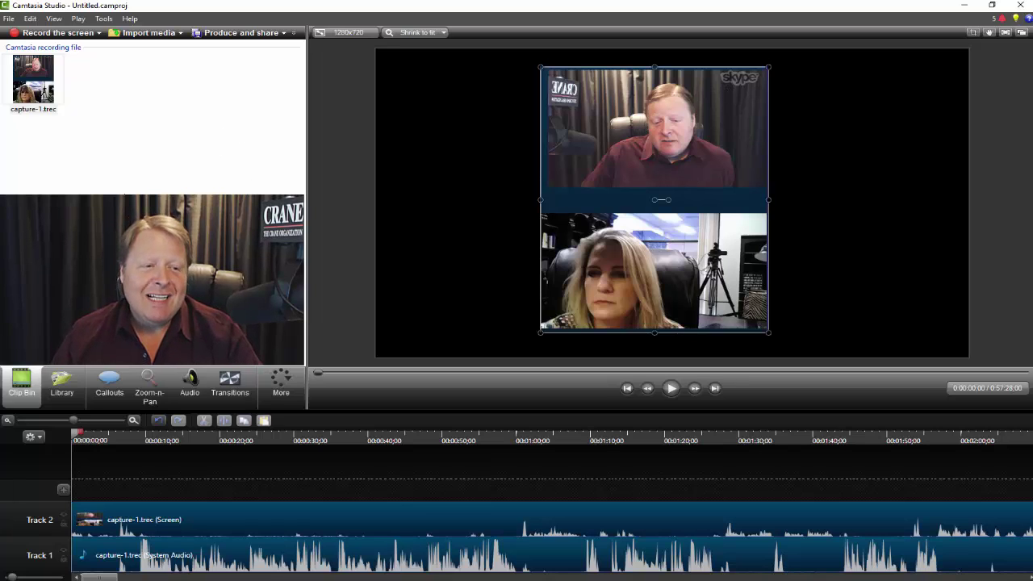
# Add a second copy of capture-1.trec at the playhead and place the two copies in the canvas's upper-right and upper-left corners
pyautogui.rightClick(49, 89)
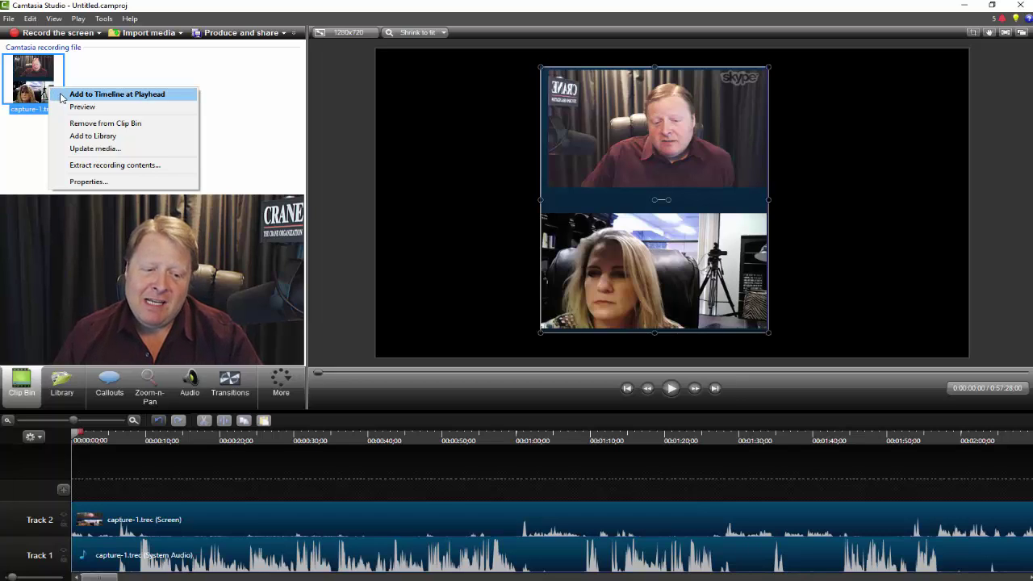
pyautogui.click(68, 94)
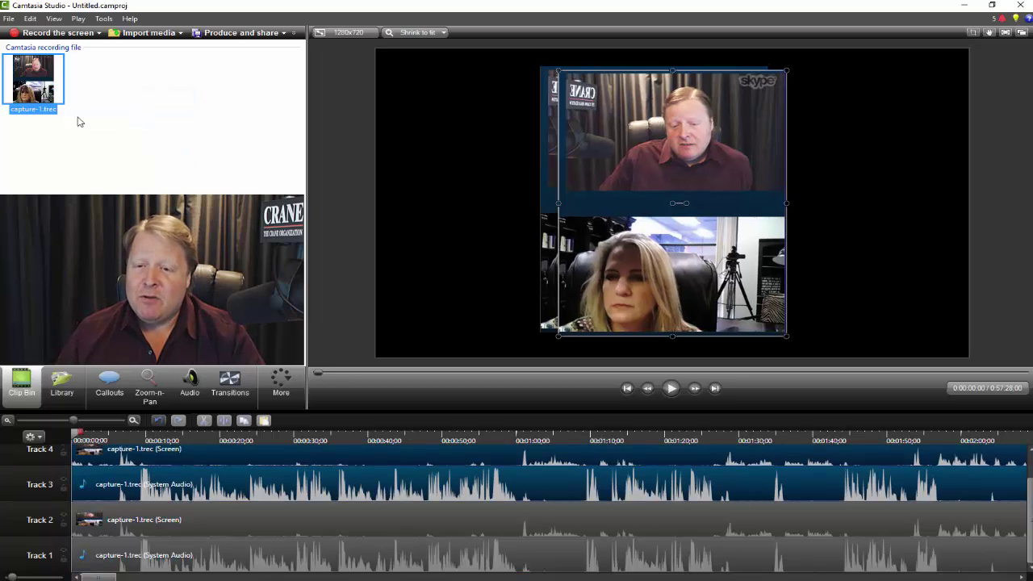
pyautogui.moveTo(635, 179); pyautogui.dragTo(723, 178)
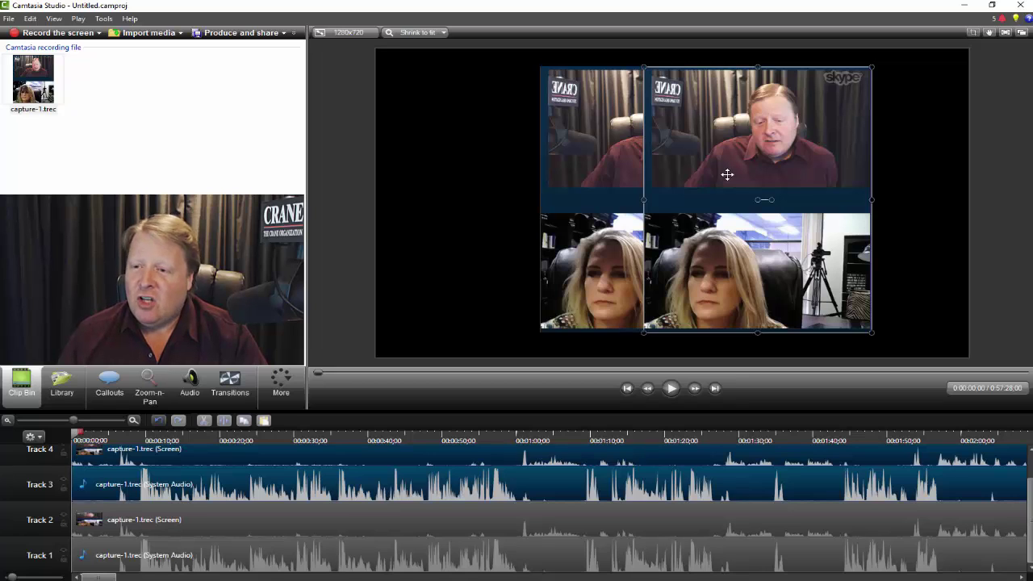
pyautogui.moveTo(729, 164); pyautogui.dragTo(823, 145)
pyautogui.moveTo(677, 158); pyautogui.dragTo(503, 131)
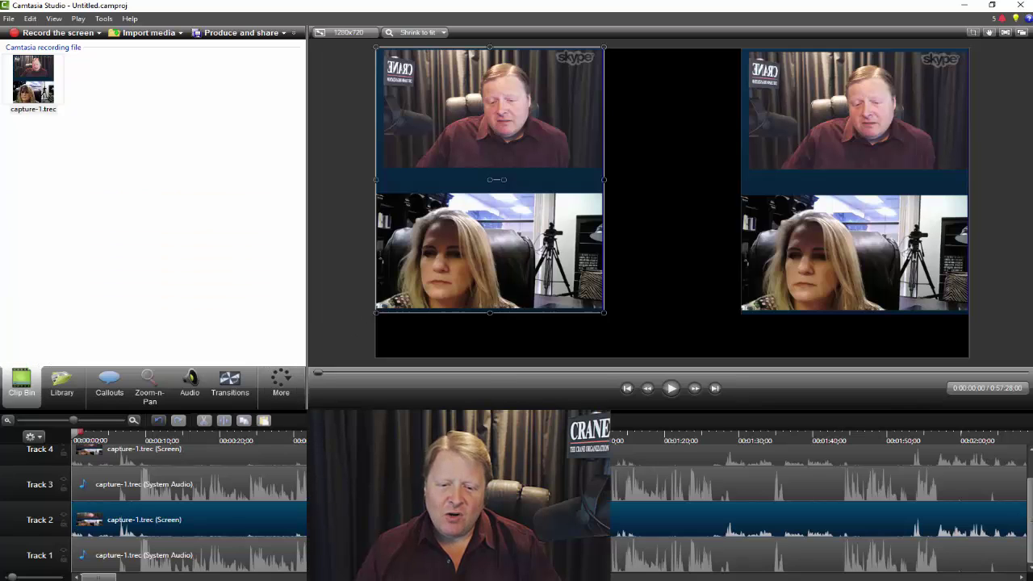
# Make all four tracks visible and silence the audio of the duplicate recording's clips on Track 4 and Track 3
pyautogui.moveTo(488, 403); pyautogui.dragTo(488, 373)
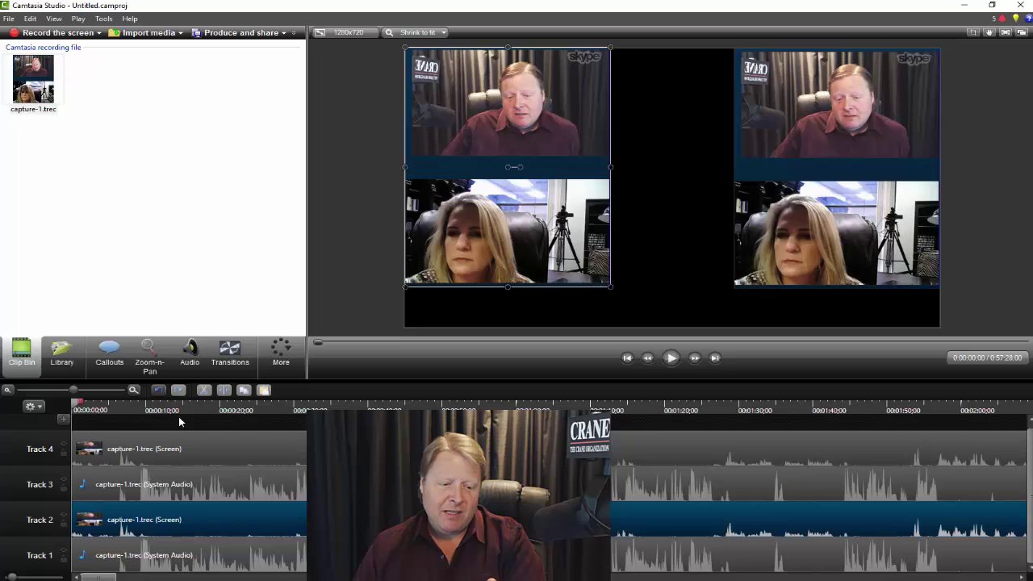
pyautogui.click(182, 461)
pyautogui.keyDown('ctrl'); pyautogui.click(184, 496); pyautogui.keyUp('ctrl')
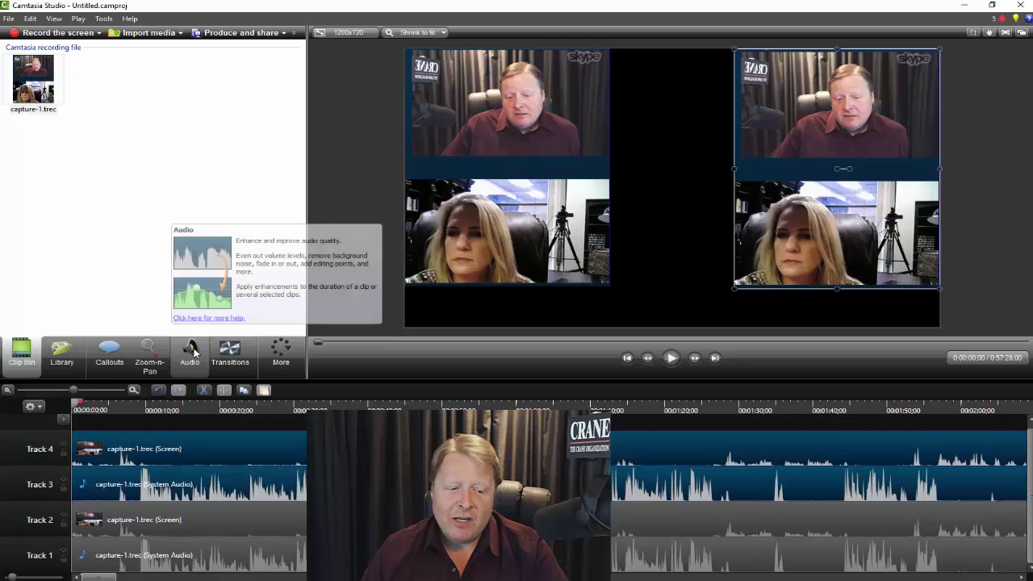
pyautogui.click(192, 351)
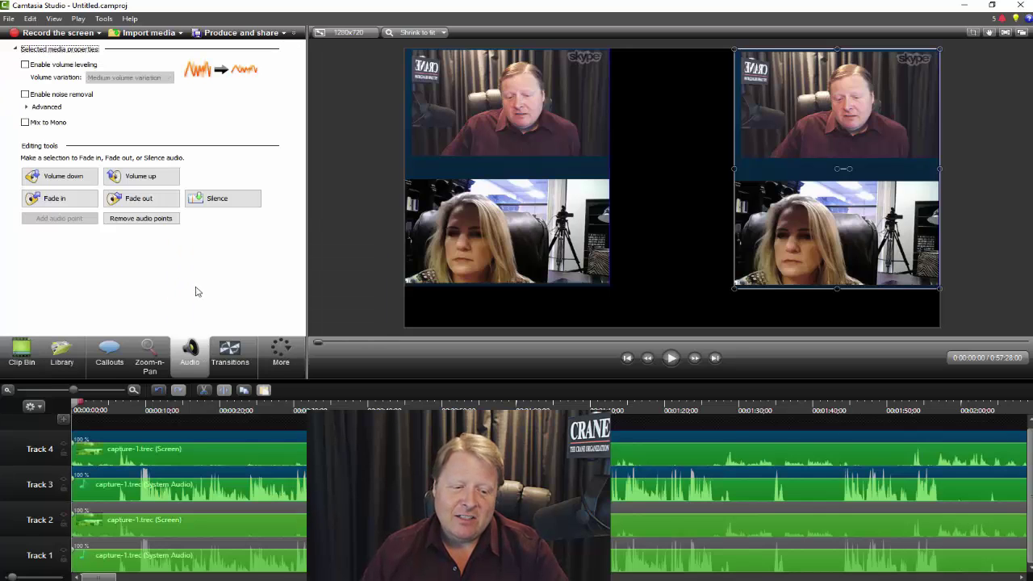
pyautogui.click(212, 200)
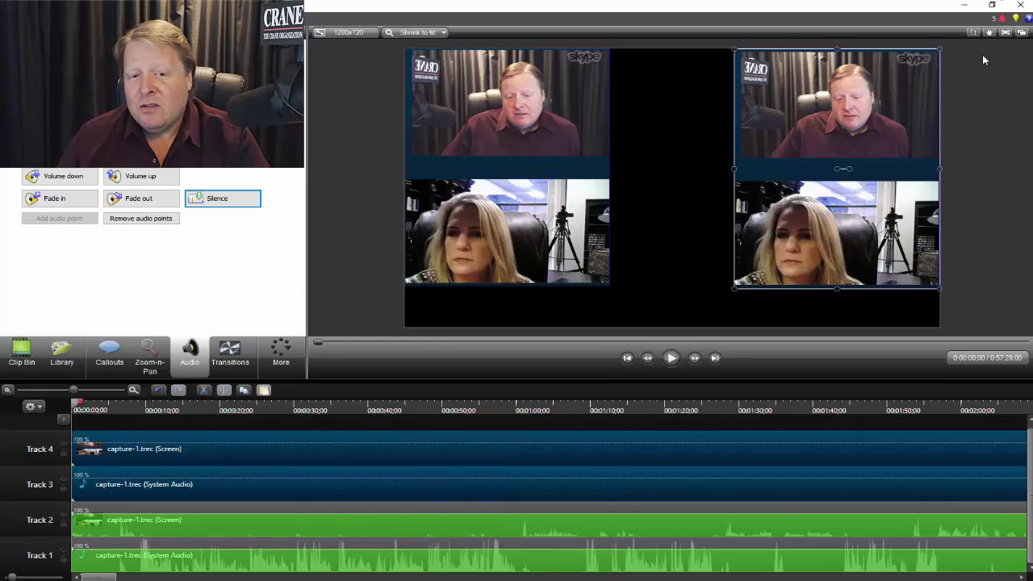
pyautogui.click(379, 142)
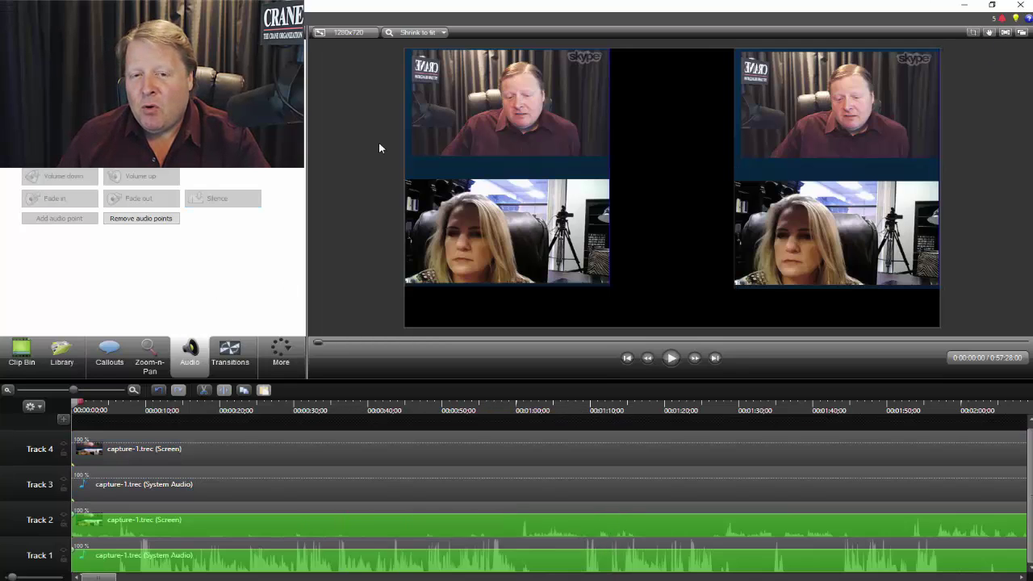
# Crop the left copy on the canvas to only the man's webcam picture, trimming the blue borders at its sides
pyautogui.click(511, 146)
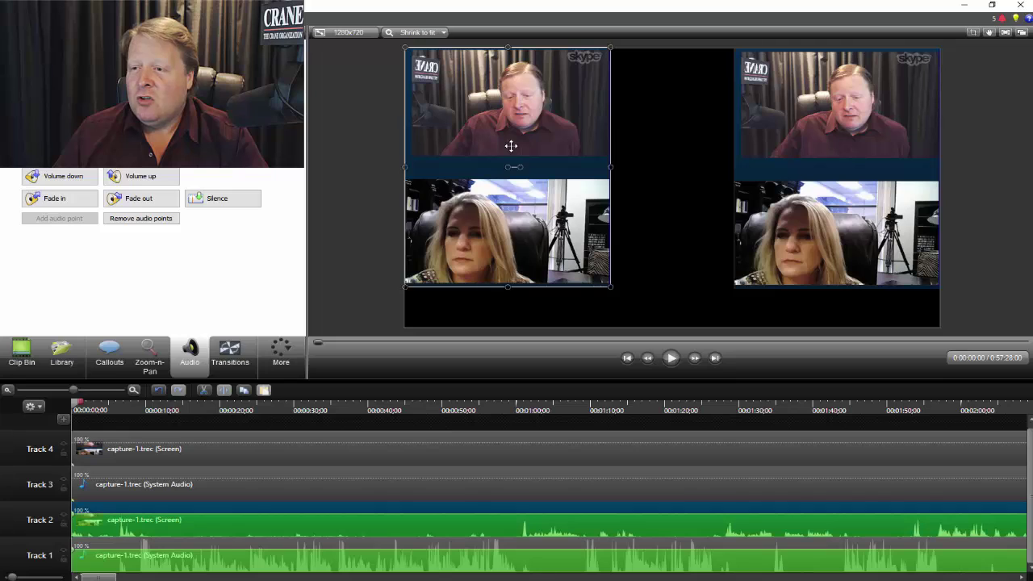
pyautogui.click(973, 33)
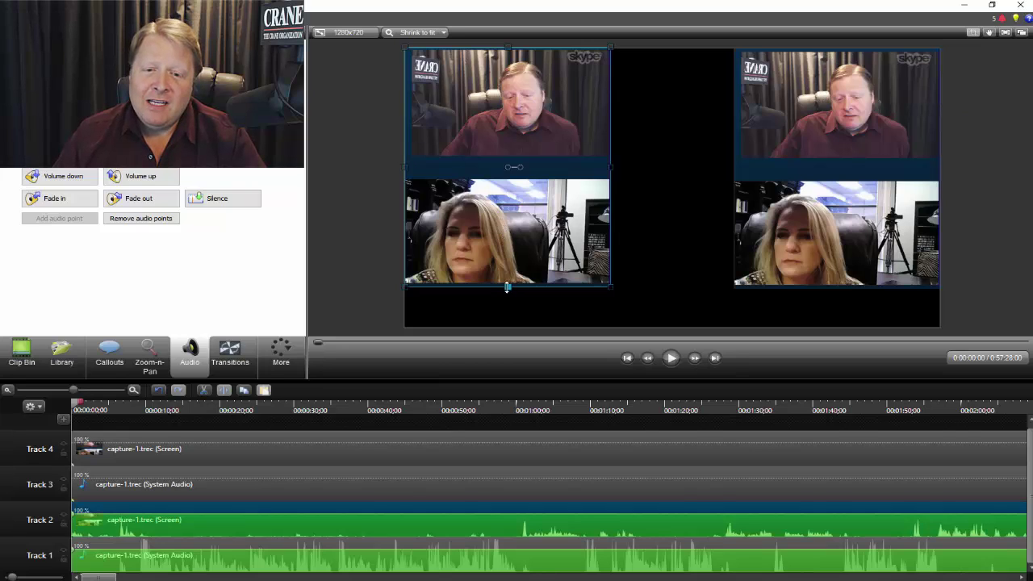
pyautogui.moveTo(506, 286); pyautogui.dragTo(506, 157)
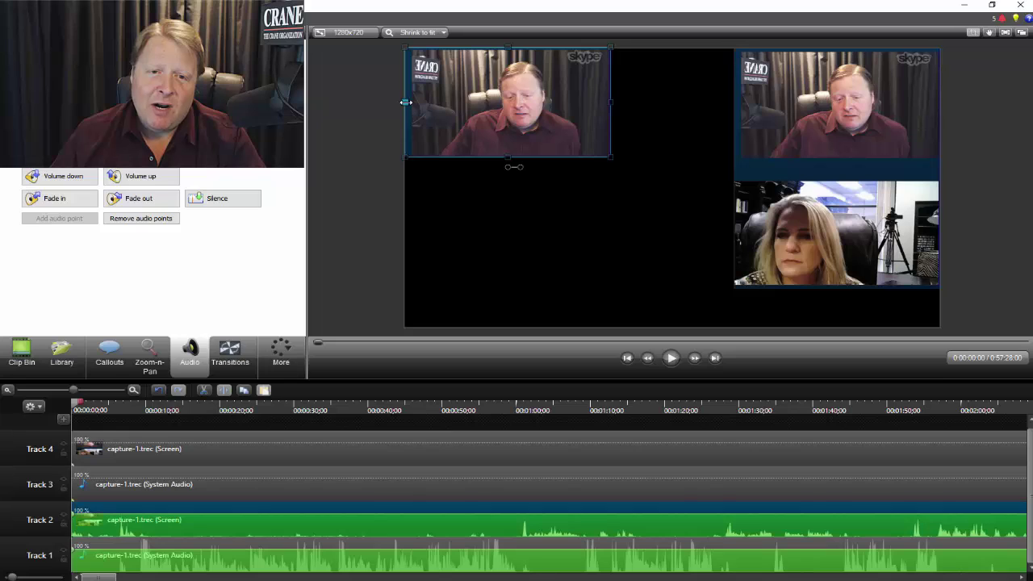
pyautogui.moveTo(408, 103); pyautogui.dragTo(414, 105)
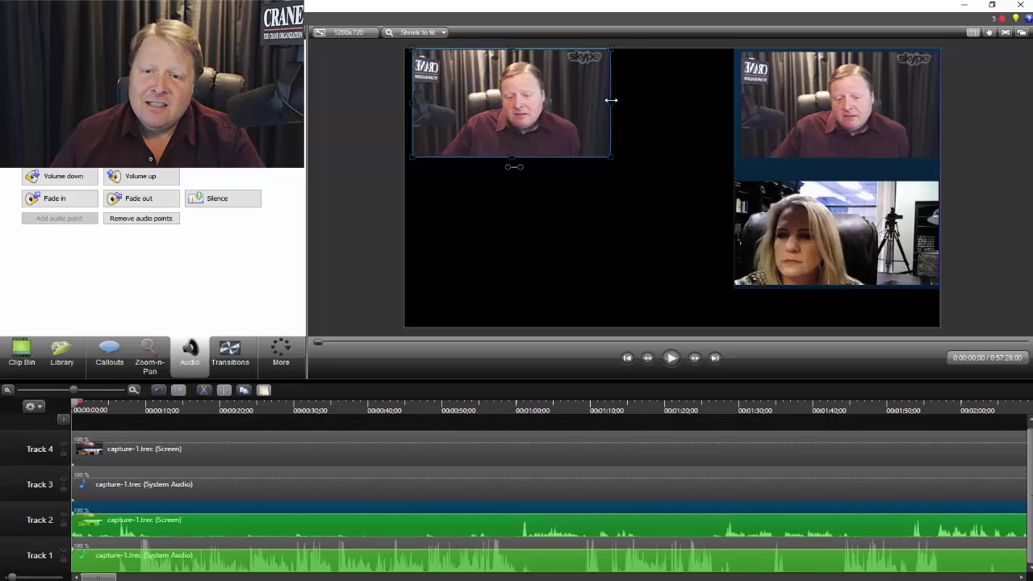
pyautogui.moveTo(611, 103); pyautogui.dragTo(603, 102)
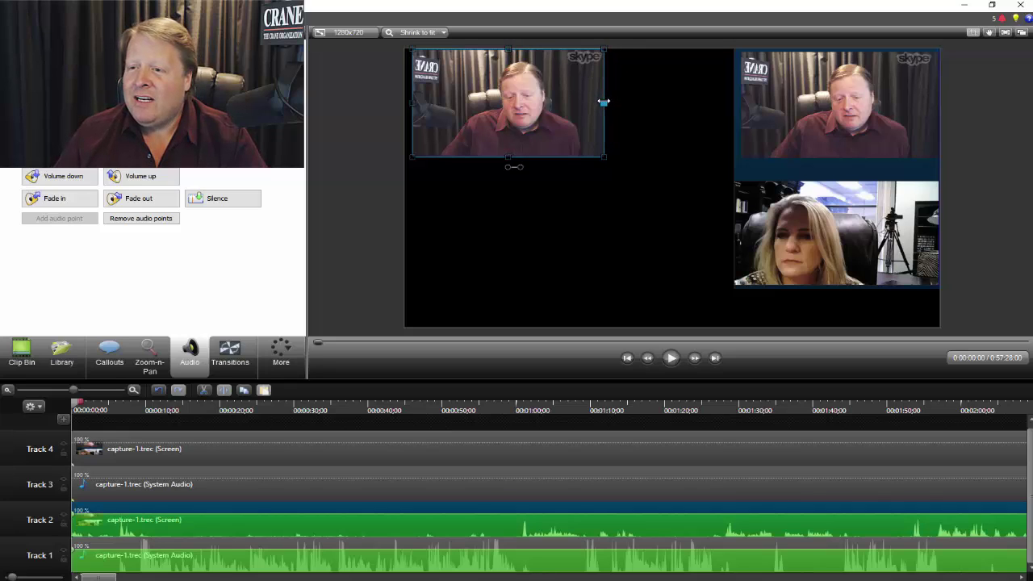
pyautogui.click(975, 34)
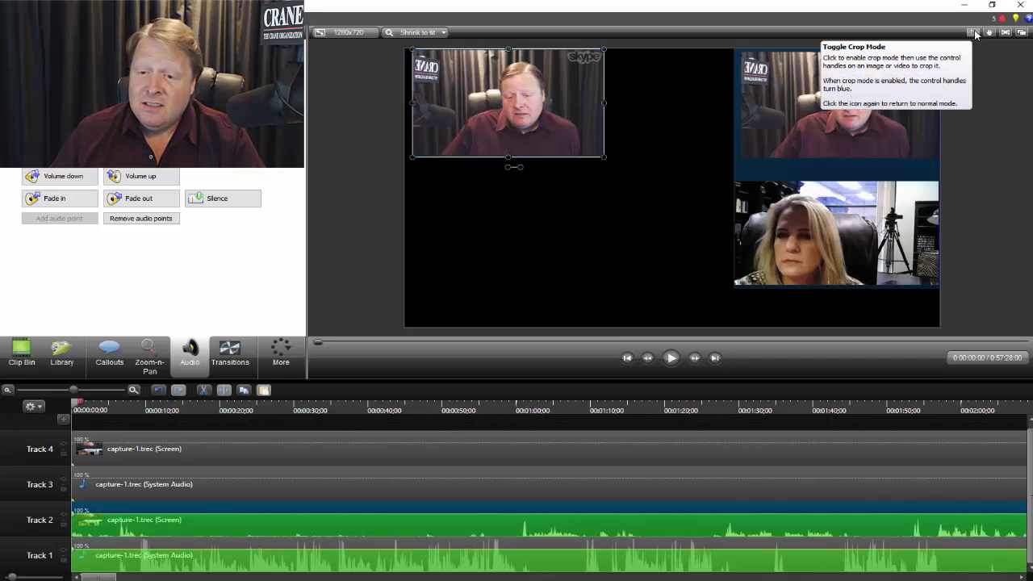
# Crop the right copy on the canvas to only the woman's webcam picture, trimming its remaining border edges
pyautogui.click(792, 172)
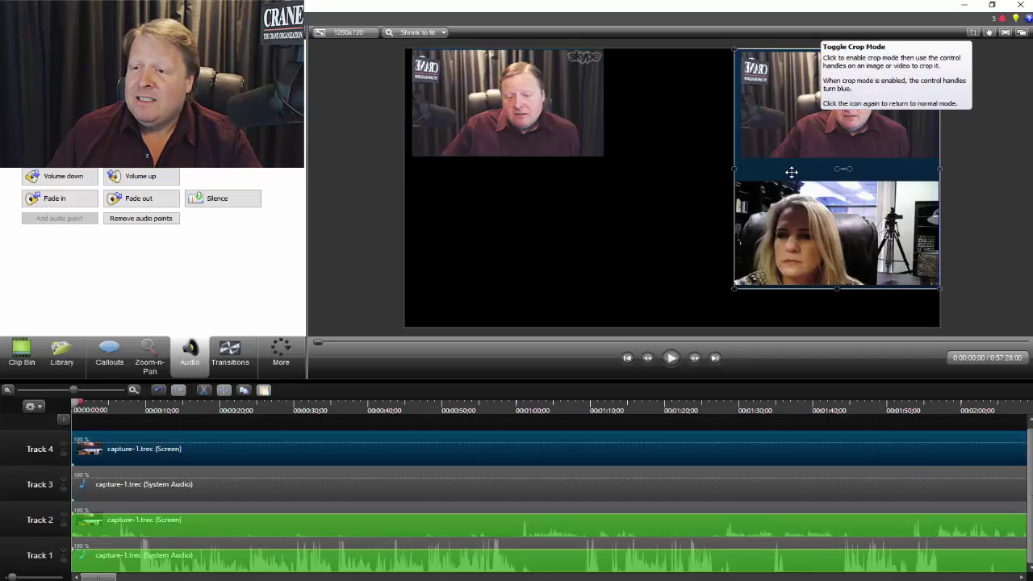
pyautogui.click(974, 34)
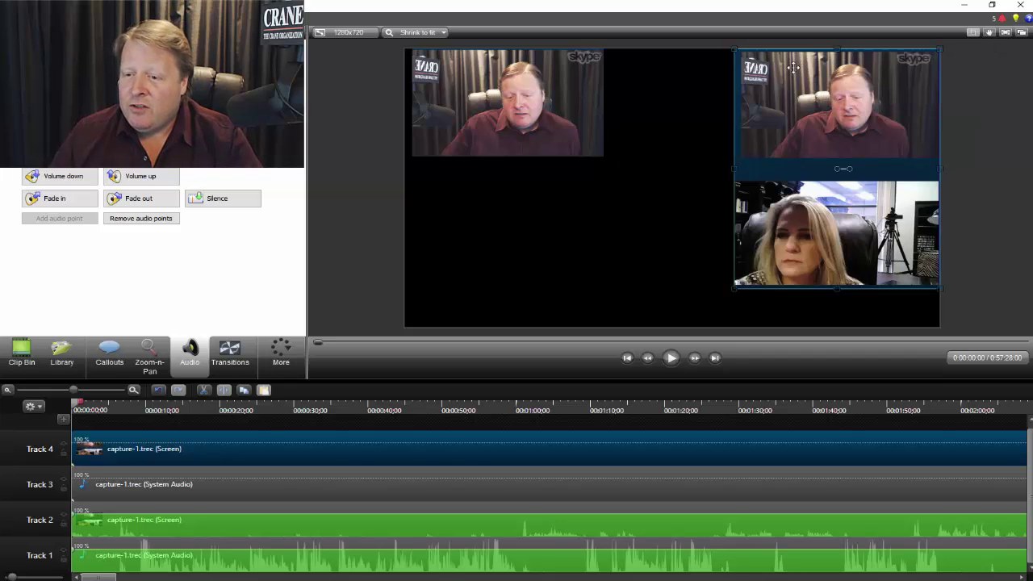
pyautogui.moveTo(844, 51); pyautogui.dragTo(862, 182)
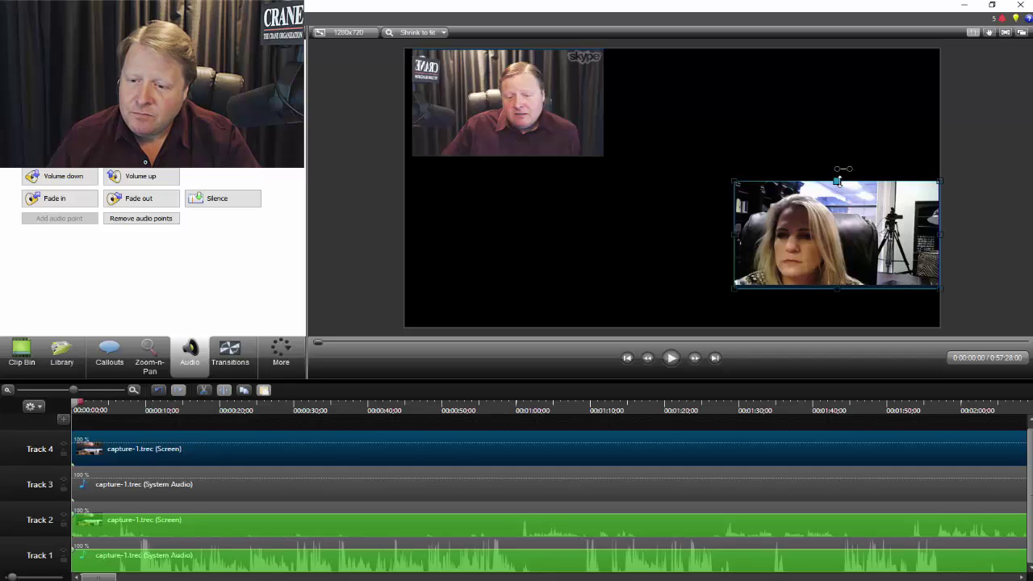
pyautogui.moveTo(838, 291); pyautogui.dragTo(838, 286)
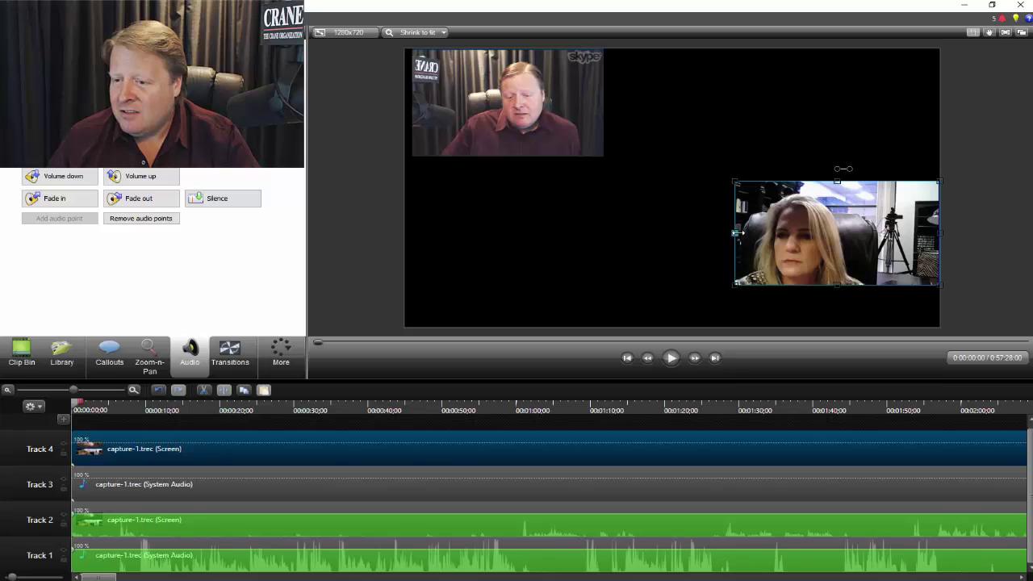
pyautogui.moveTo(939, 234); pyautogui.dragTo(937, 234)
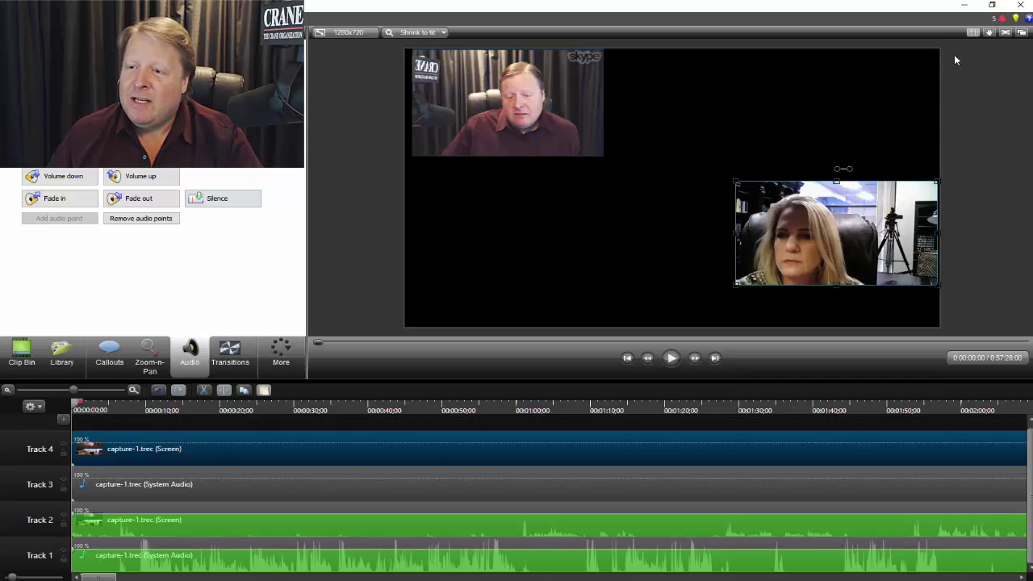
# Move the woman's cropped clip to the canvas's upper-right corner and enlarge it until it reaches the vertical centre line
pyautogui.moveTo(885, 216); pyautogui.dragTo(884, 93)
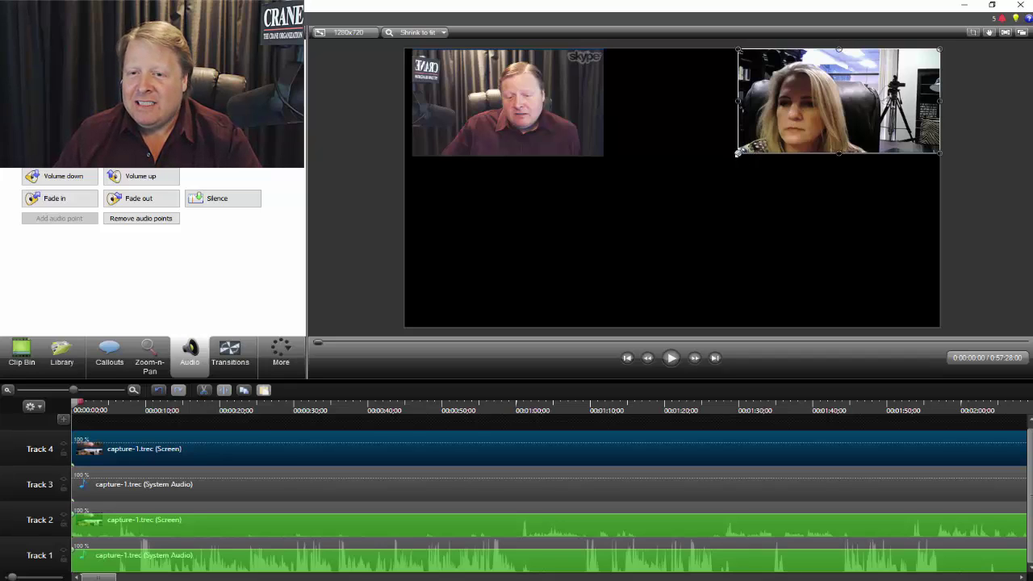
pyautogui.moveTo(737, 153); pyautogui.dragTo(673, 184)
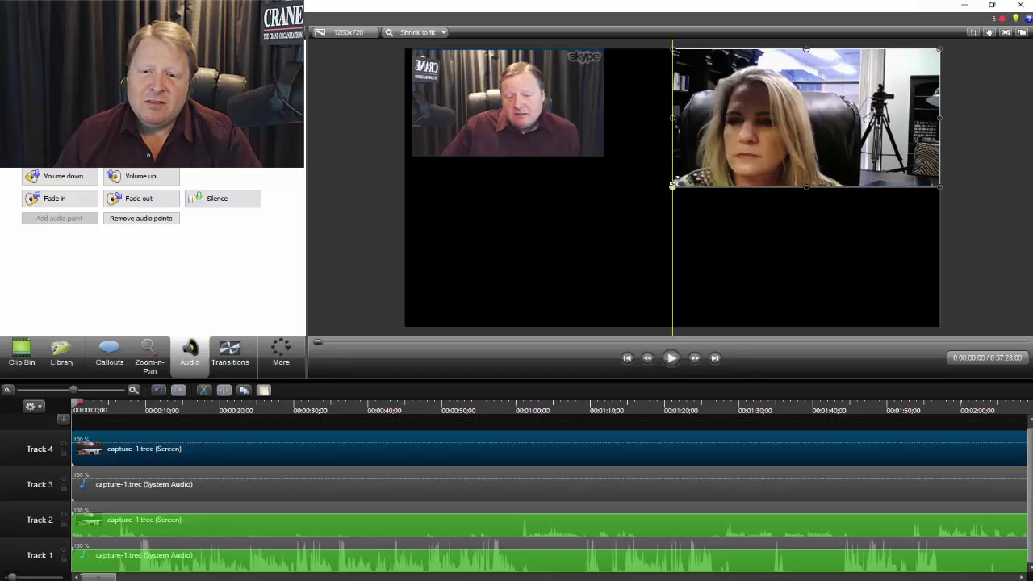
pyautogui.moveTo(673, 184); pyautogui.dragTo(673, 185)
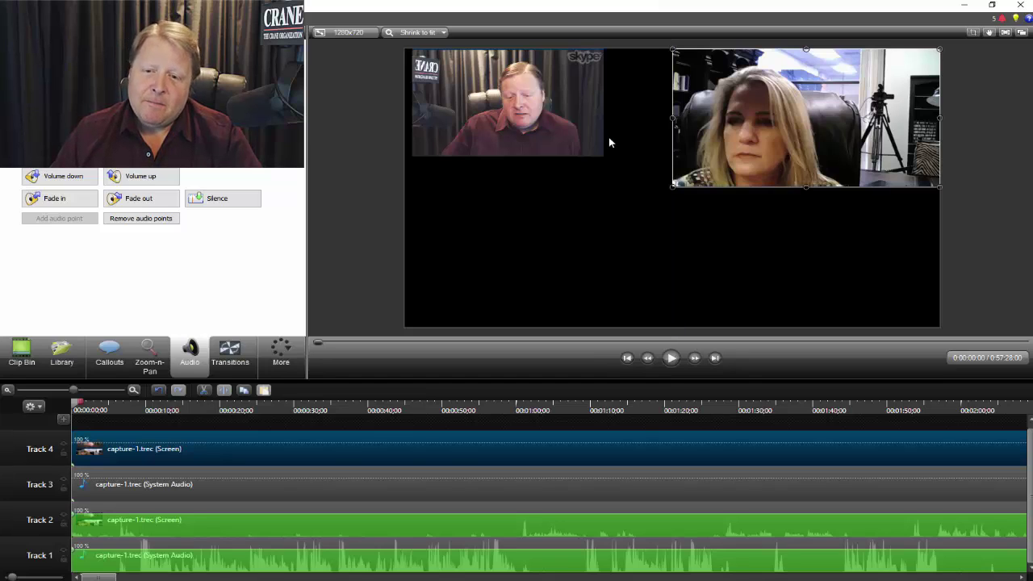
# Enlarge the man's cropped clip and align it to the canvas's left edge so it fills the left half's width
pyautogui.click(576, 126)
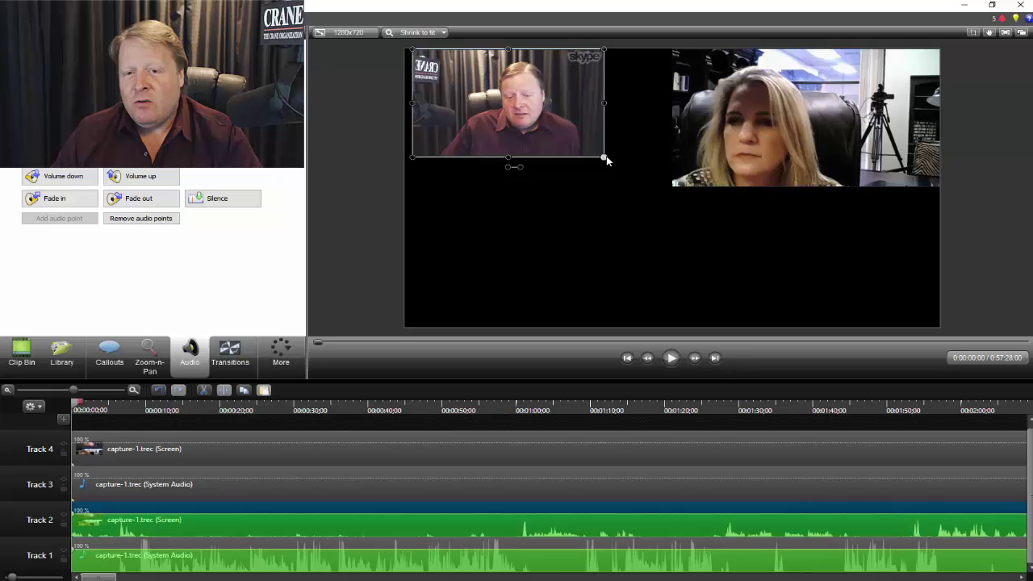
pyautogui.moveTo(603, 156); pyautogui.dragTo(638, 186)
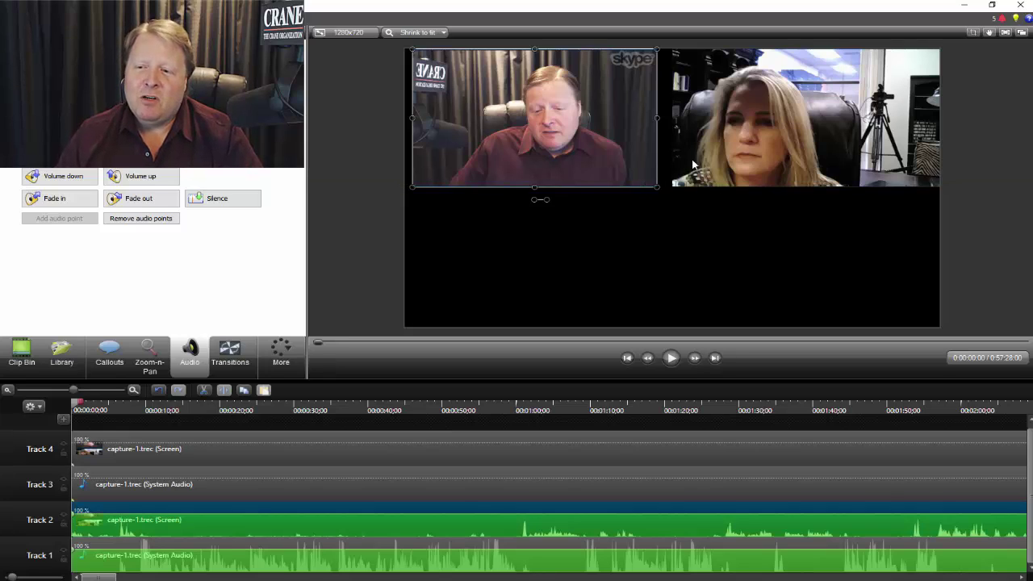
pyautogui.click(669, 152)
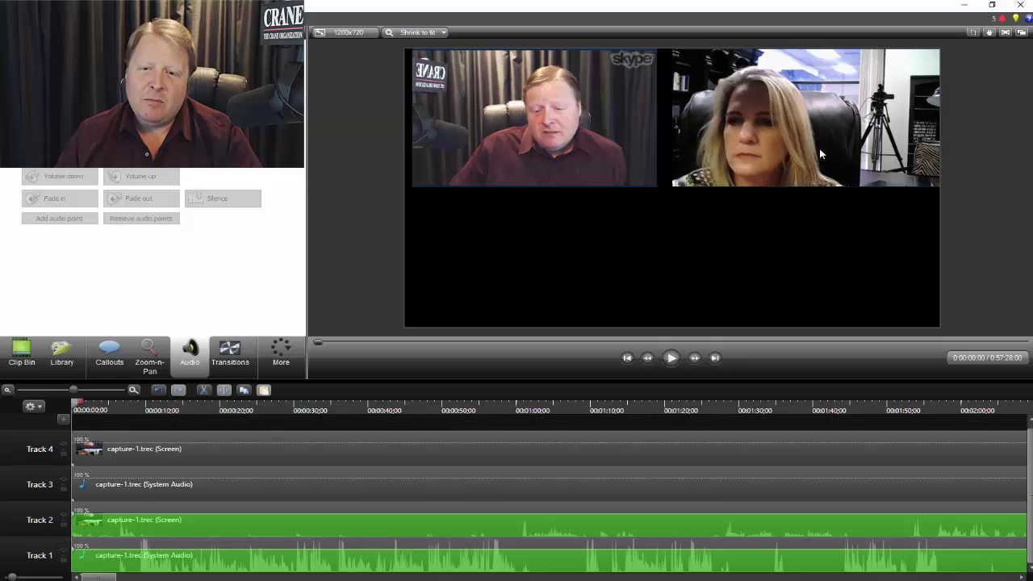
pyautogui.moveTo(597, 138); pyautogui.dragTo(591, 138)
pyautogui.moveTo(647, 184); pyautogui.dragTo(651, 198)
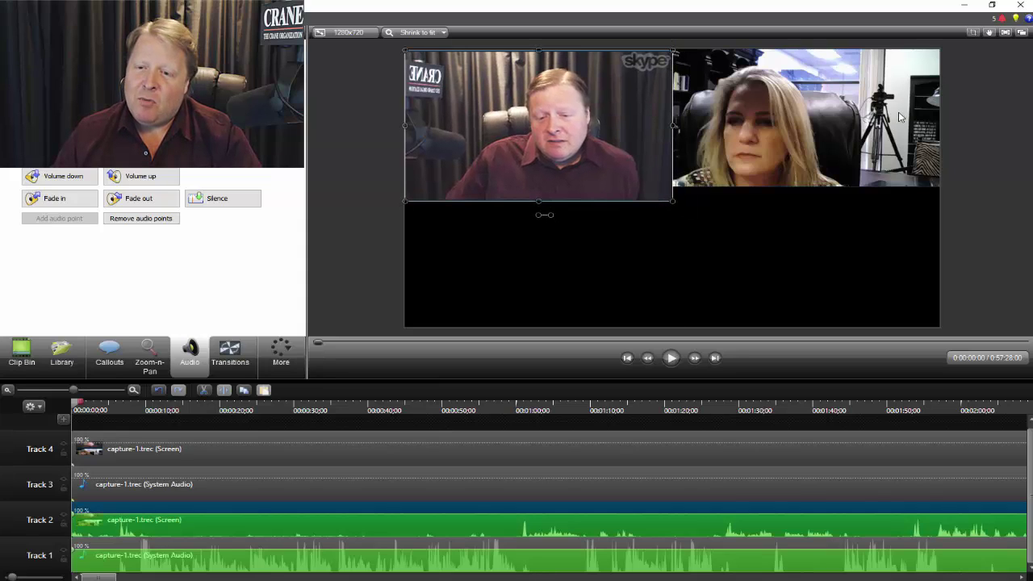
# Enlarge the woman's clip to match the man's height and nudge the man's clip up to the canvas's top edge
pyautogui.click(794, 142)
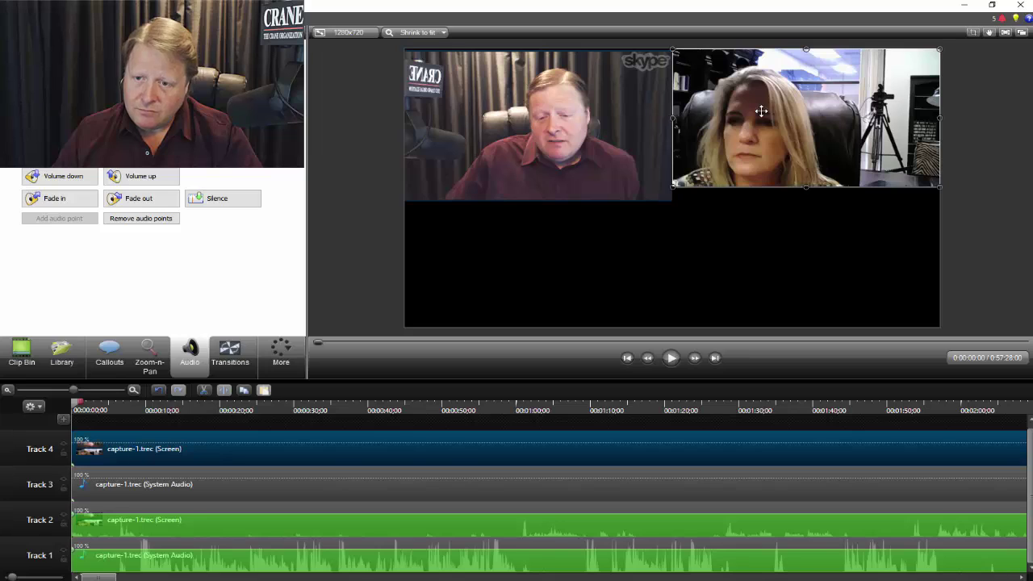
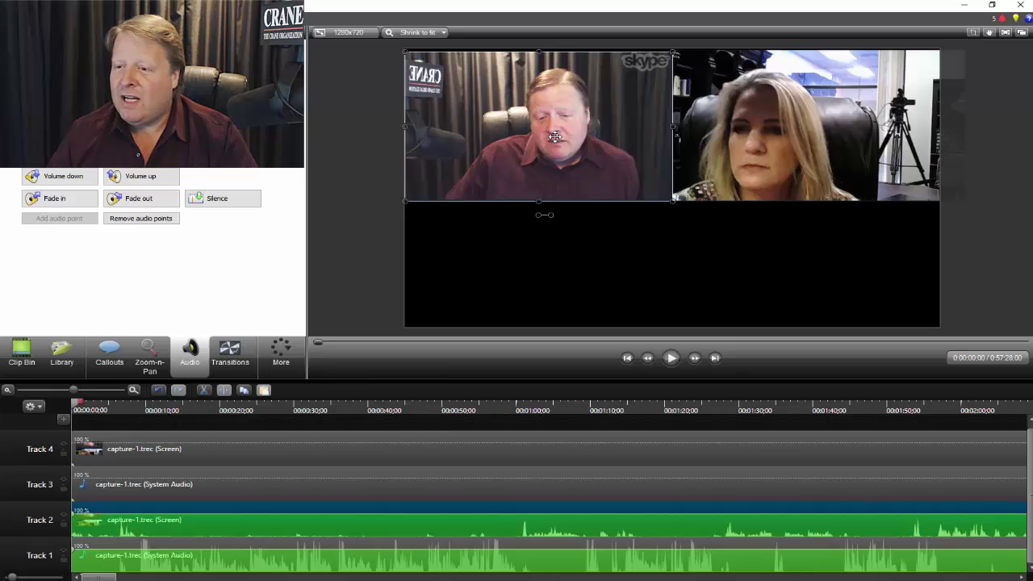
pyautogui.press('Up')
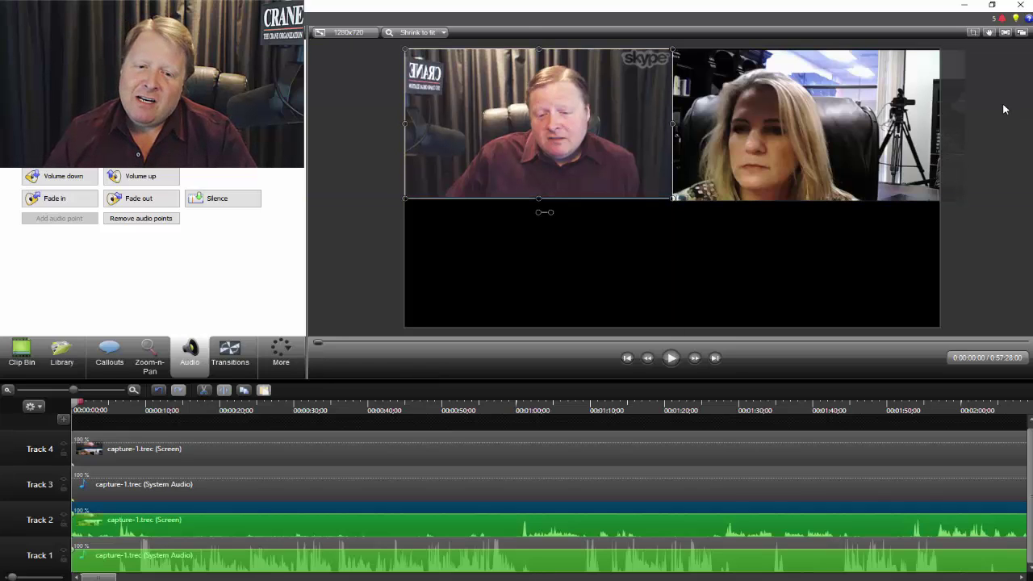
# Fine-tune the man's clip height and align the woman's clip with the canvas's upper edge
pyautogui.click(1001, 109)
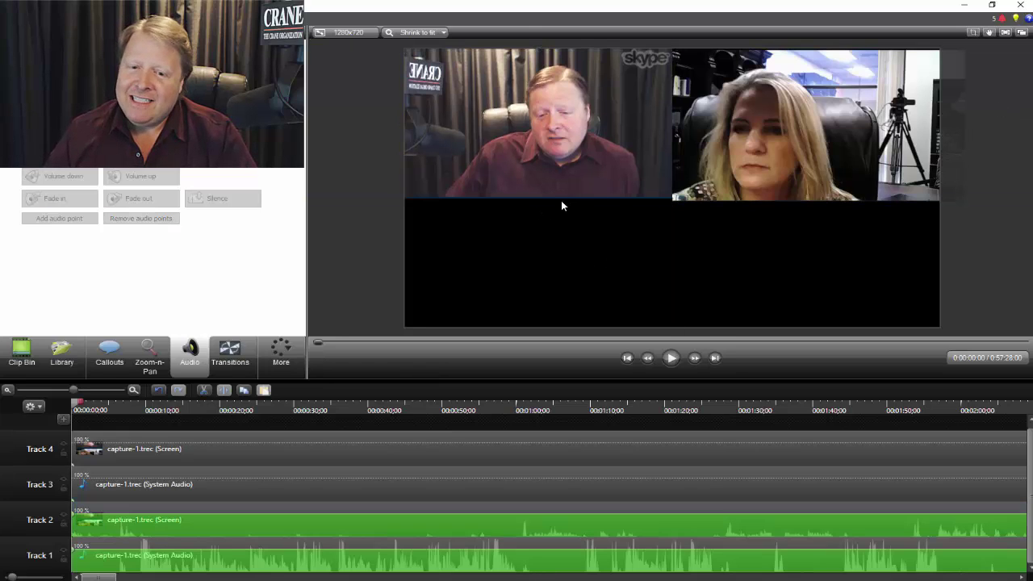
pyautogui.click(543, 184)
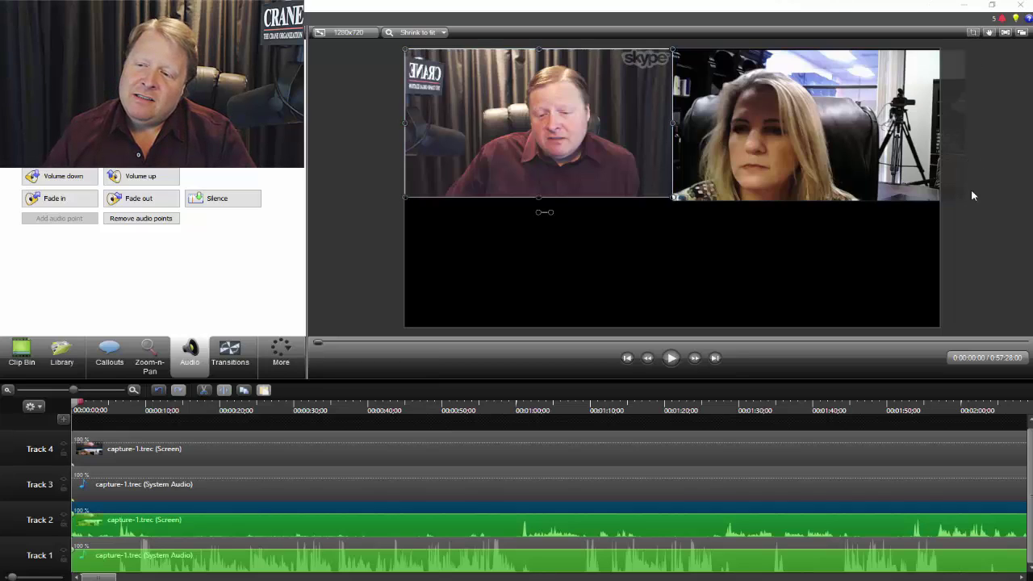
pyautogui.click(881, 143)
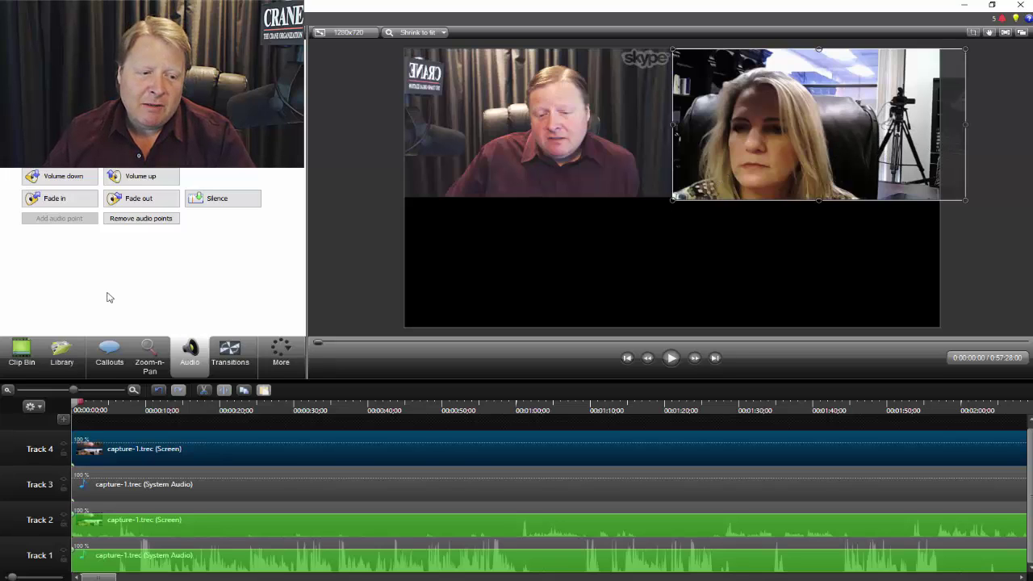
# Switch to File Explorer and open the Logos folder inside the Insider folder
pyautogui.click(22, 351)
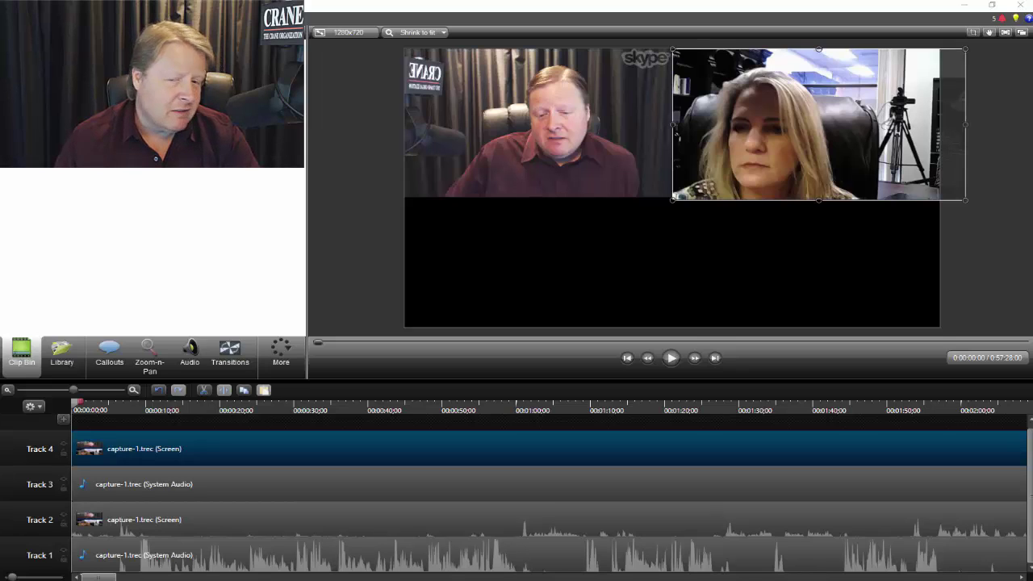
pyautogui.press('super+e')
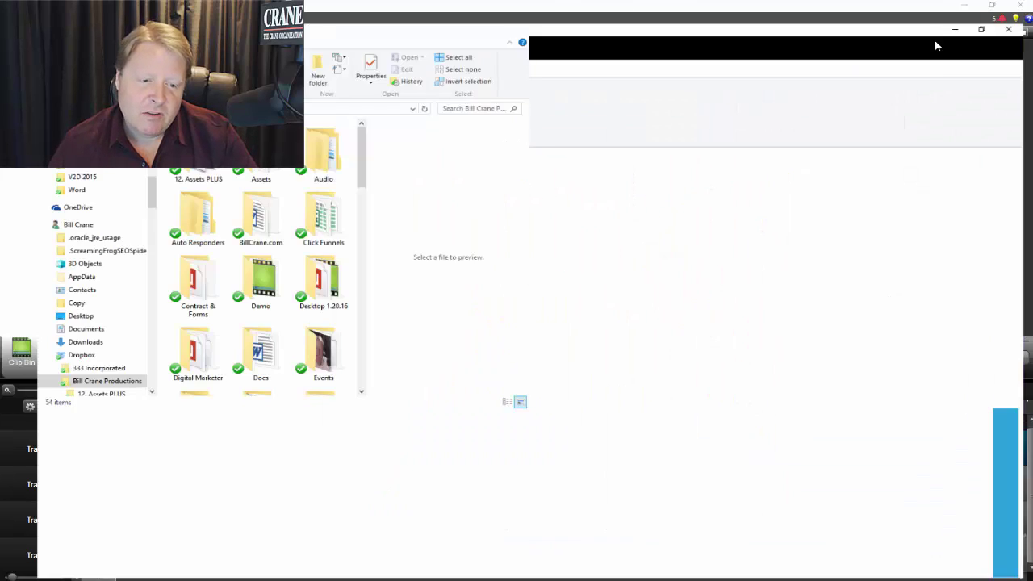
pyautogui.click(931, 41)
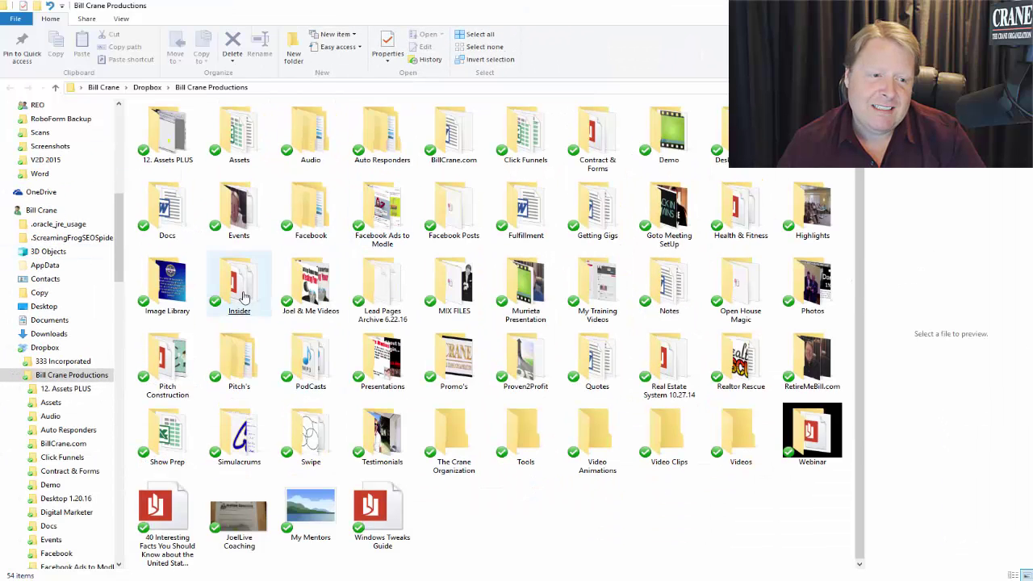
pyautogui.doubleClick(239, 286)
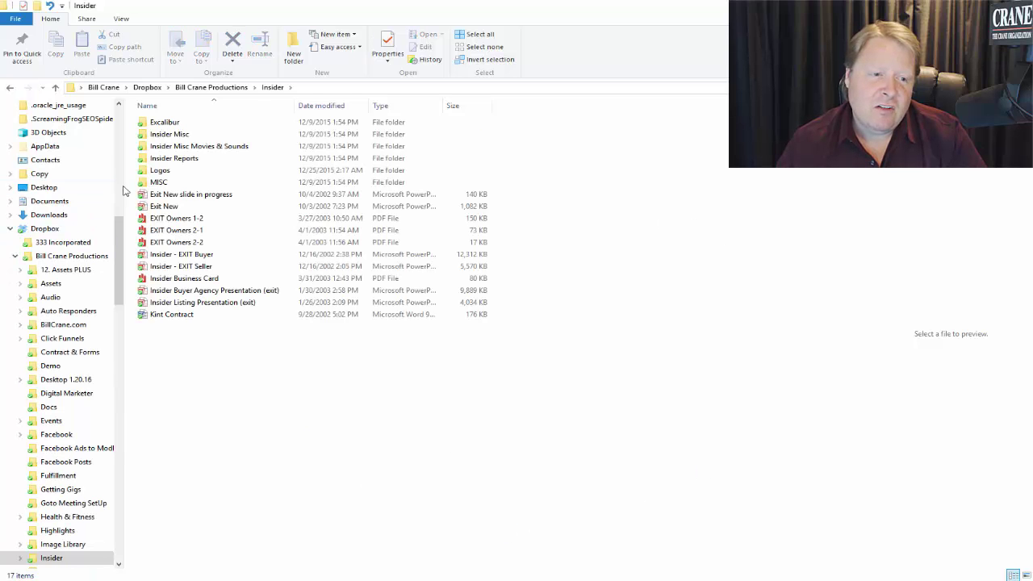
pyautogui.doubleClick(158, 170)
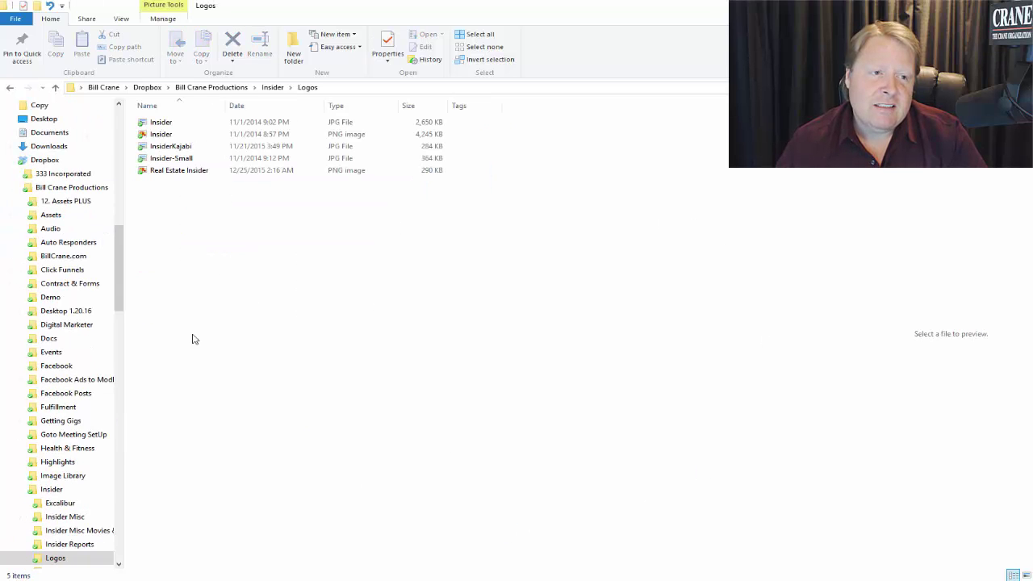
# Show the logo files as large icons and select the Insider-Small image
pyautogui.click(161, 122)
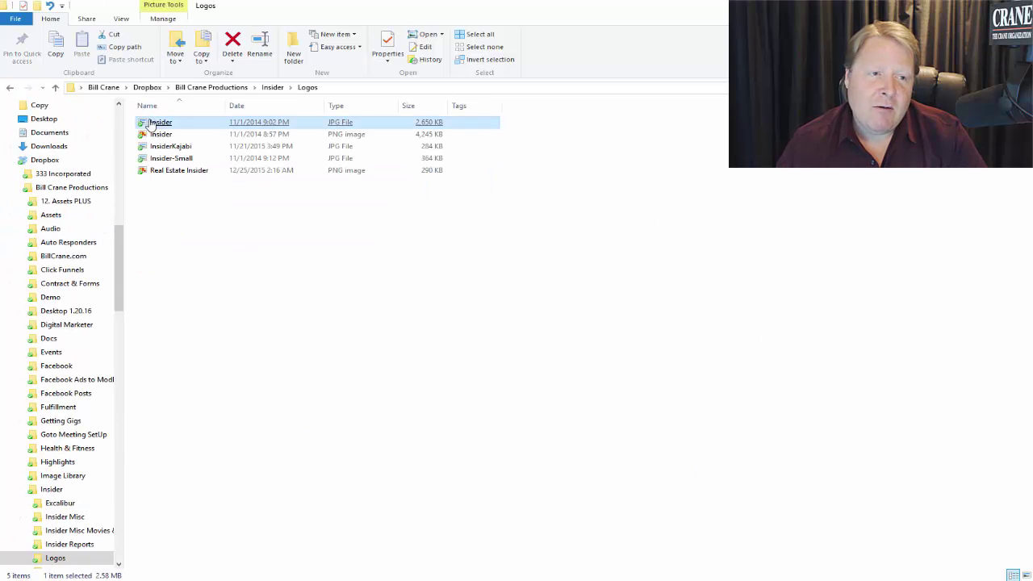
pyautogui.click(120, 20)
pyautogui.click(202, 35)
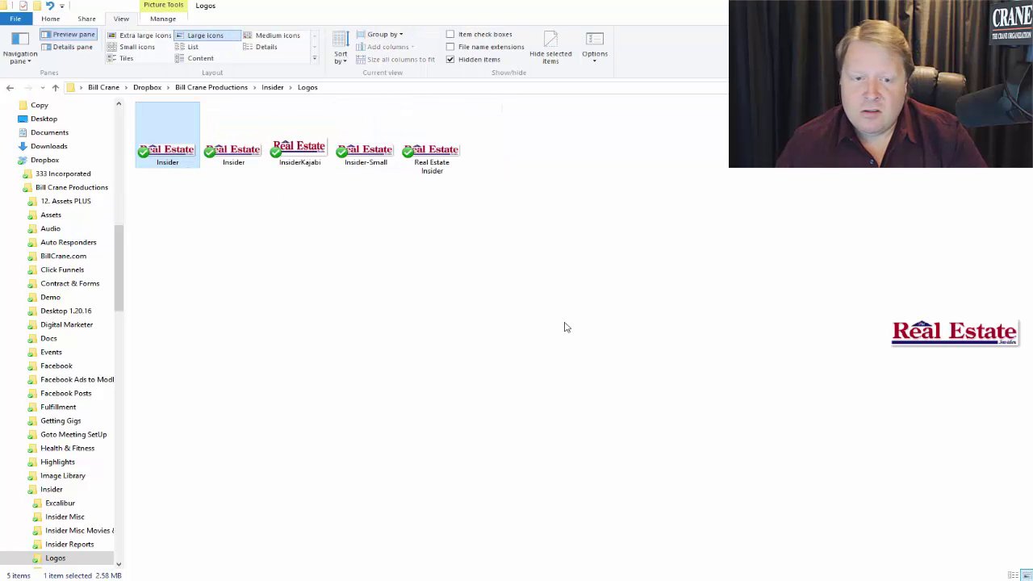
pyautogui.click(449, 164)
pyautogui.click(389, 155)
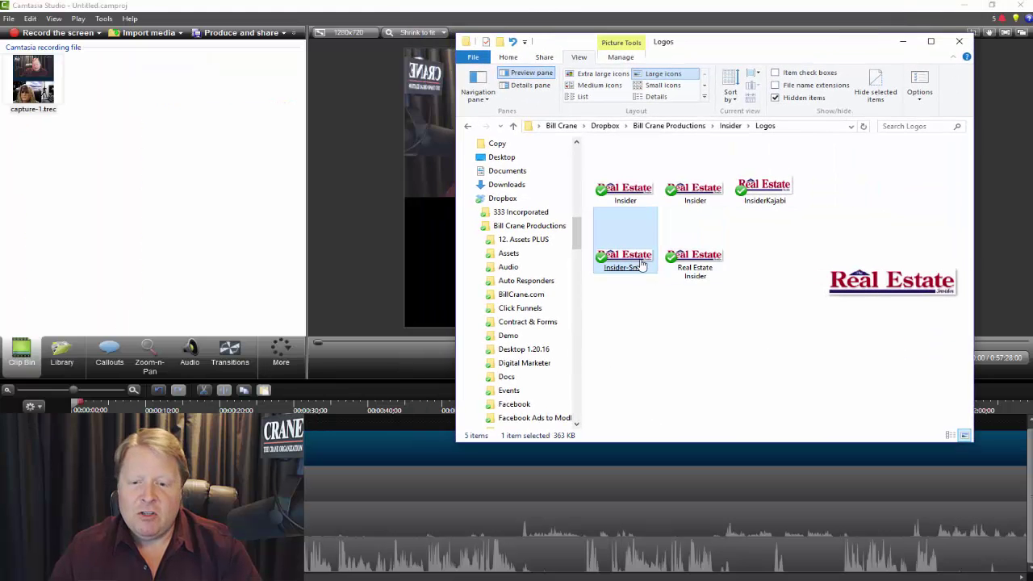
# Import the Insider-Small image into Camtasia's Clip Bin, closing its photo preview and minimizing File Explorer
pyautogui.moveTo(623, 260); pyautogui.dragTo(87, 170)
pyautogui.press('Return')
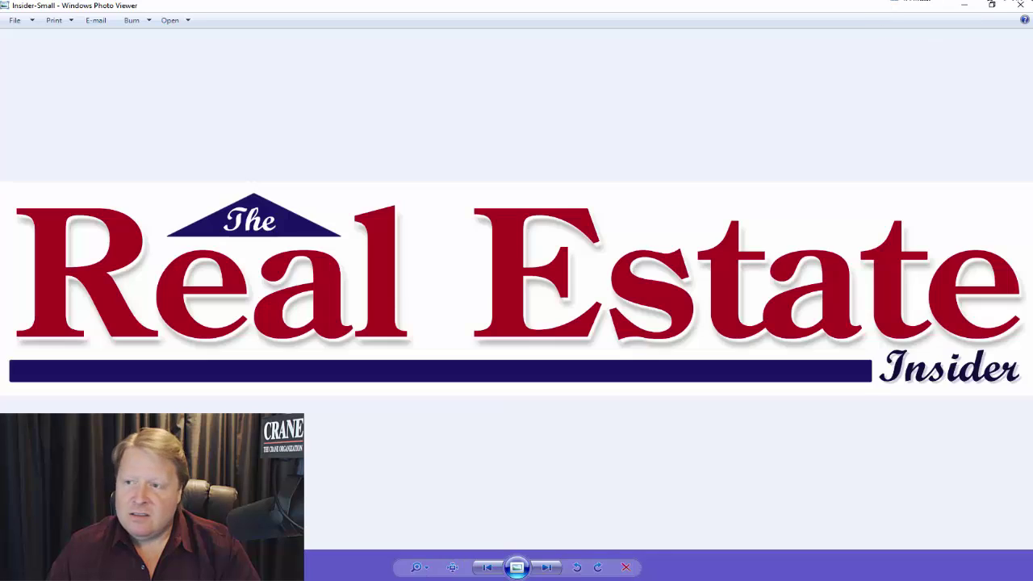
pyautogui.click(1021, 5)
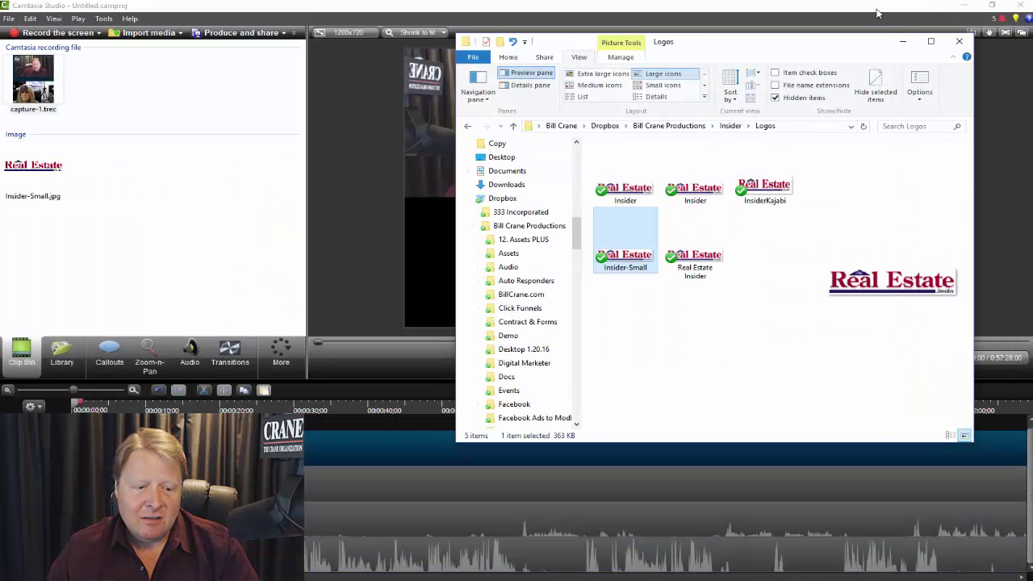
pyautogui.click(903, 42)
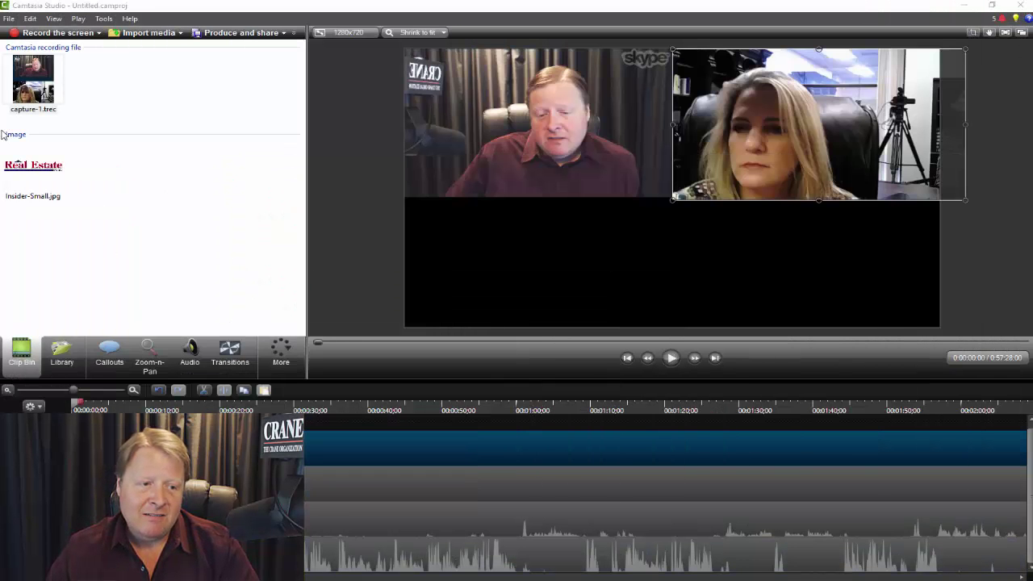
# Add Insider-Small.jpg to the timeline at the playhead and place the logo along the canvas's lower edge
pyautogui.rightClick(34, 171)
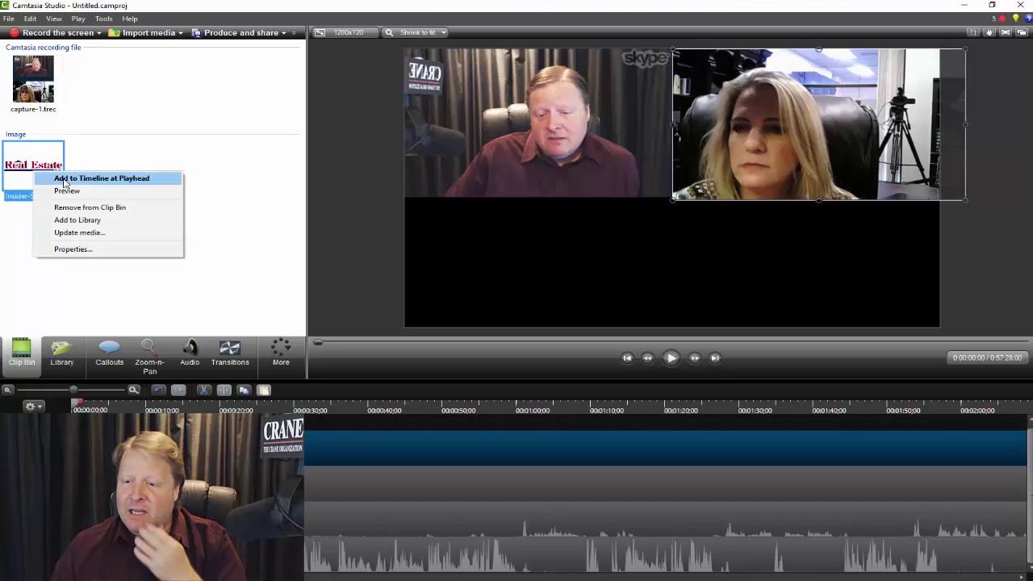
pyautogui.click(65, 178)
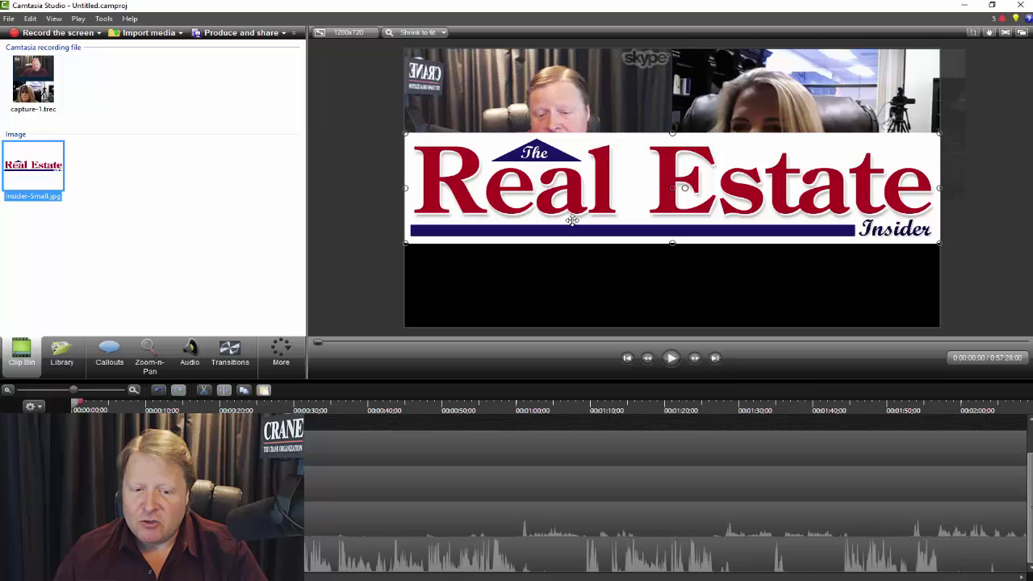
pyautogui.moveTo(570, 224); pyautogui.dragTo(571, 303)
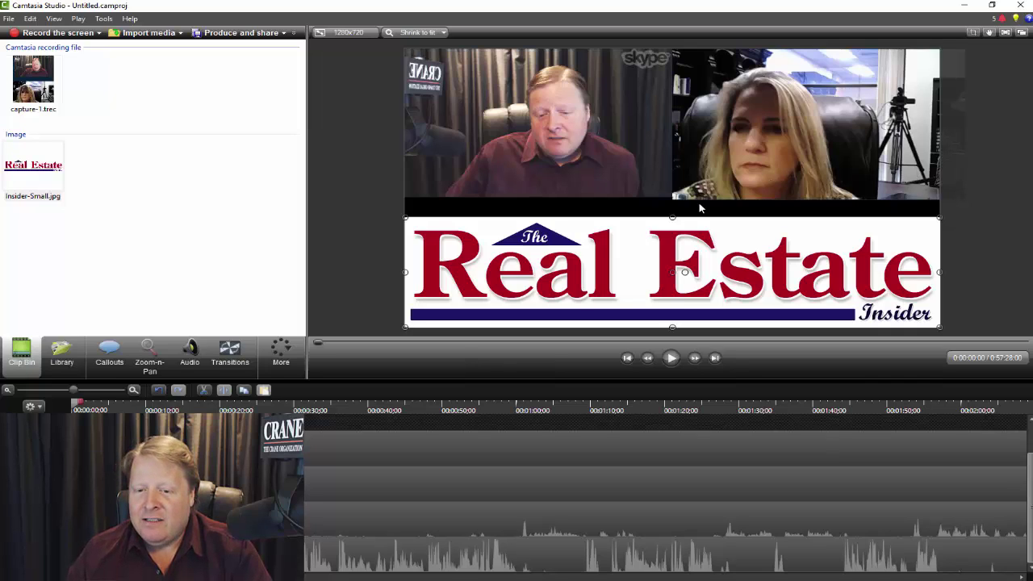
pyautogui.moveTo(672, 245); pyautogui.dragTo(674, 245)
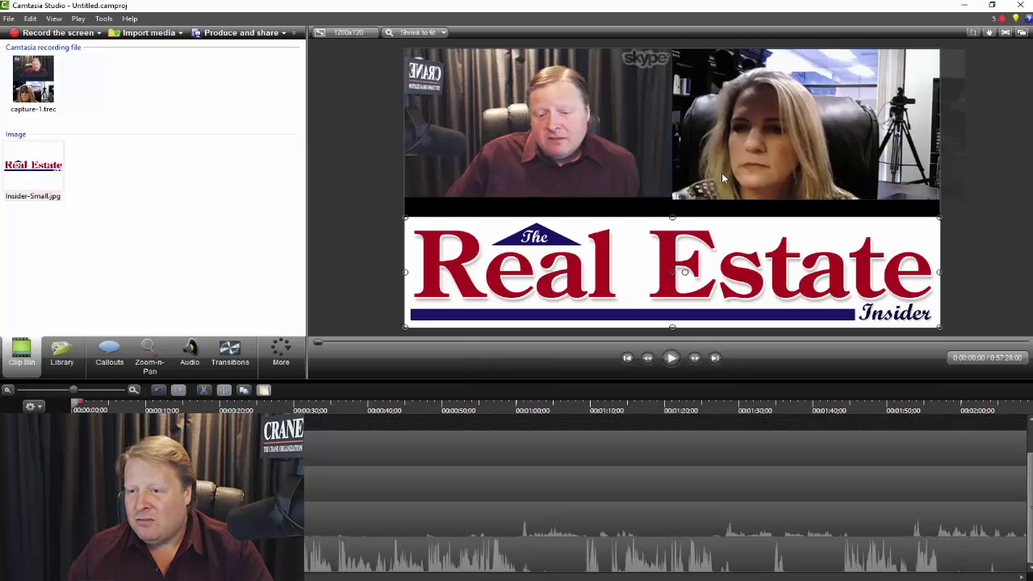
# Shift the woman's clip slightly to the right and enlarge both webcam clips to the same height
pyautogui.moveTo(722, 173); pyautogui.dragTo(736, 172)
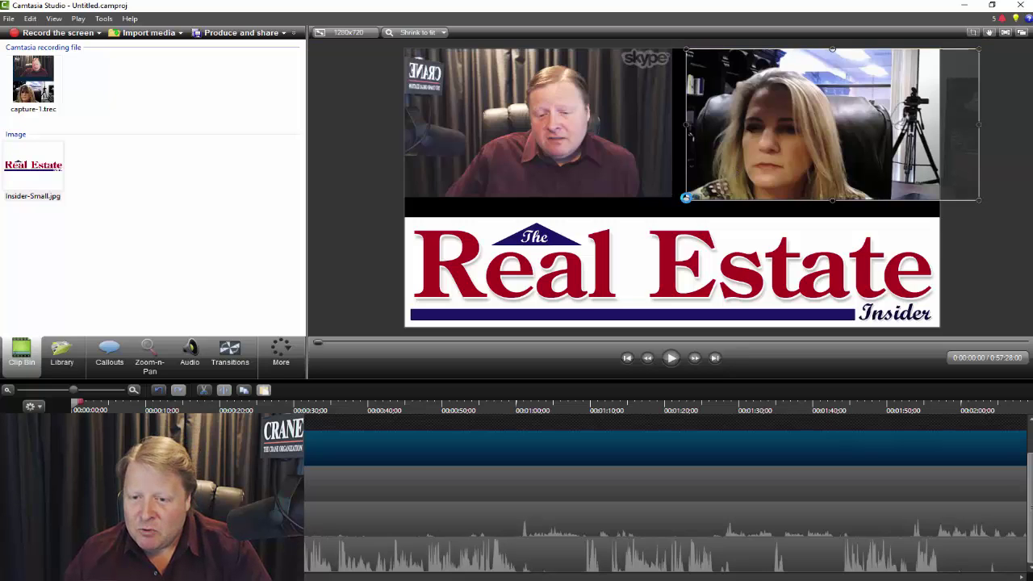
pyautogui.moveTo(687, 198); pyautogui.dragTo(679, 204)
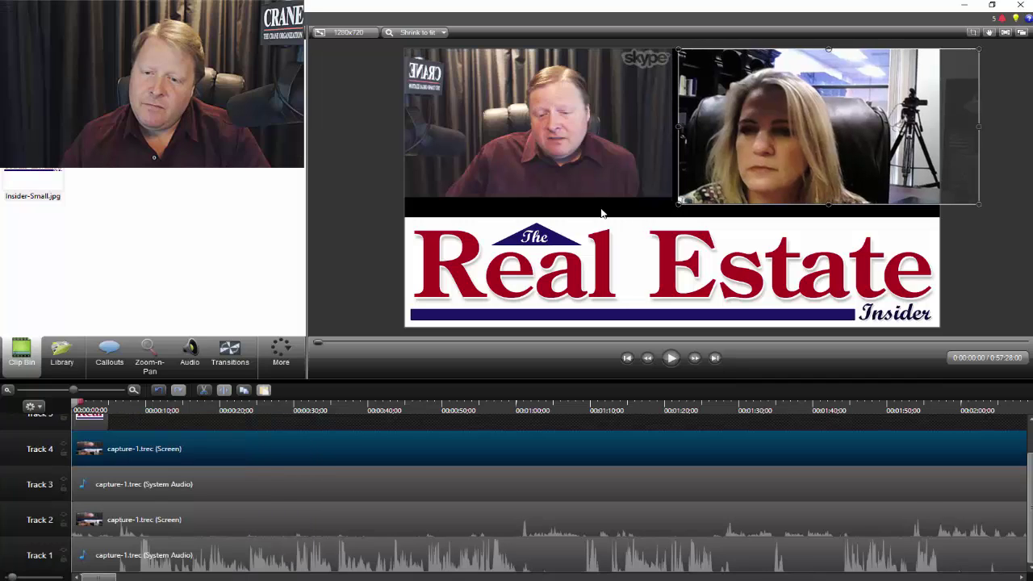
pyautogui.click(618, 180)
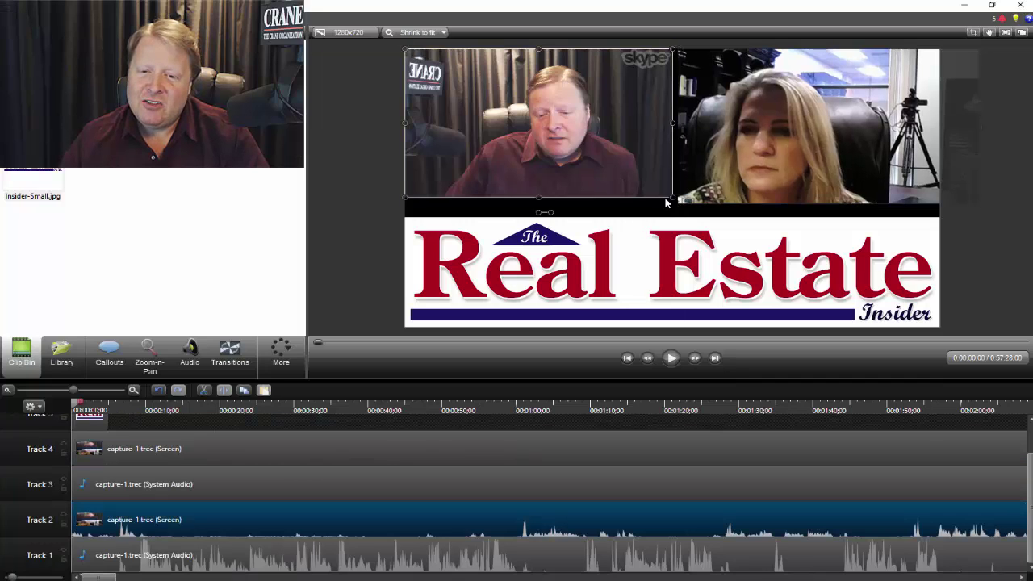
pyautogui.moveTo(673, 197); pyautogui.dragTo(677, 201)
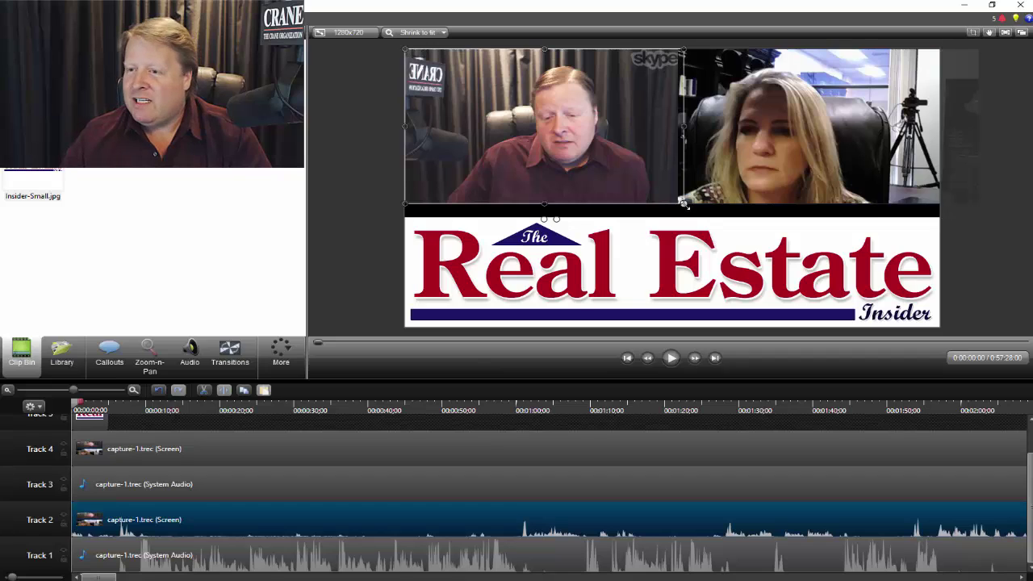
# Crop a strip off the man's right side and enlarge his clip until it meets the logo and the woman's clip
pyautogui.click(973, 33)
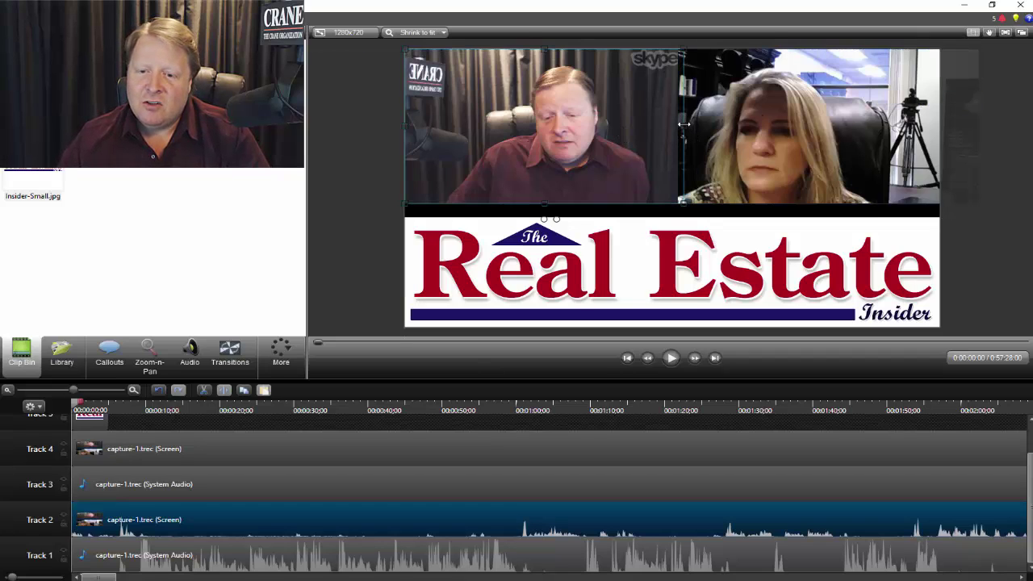
pyautogui.moveTo(683, 126); pyautogui.dragTo(659, 129)
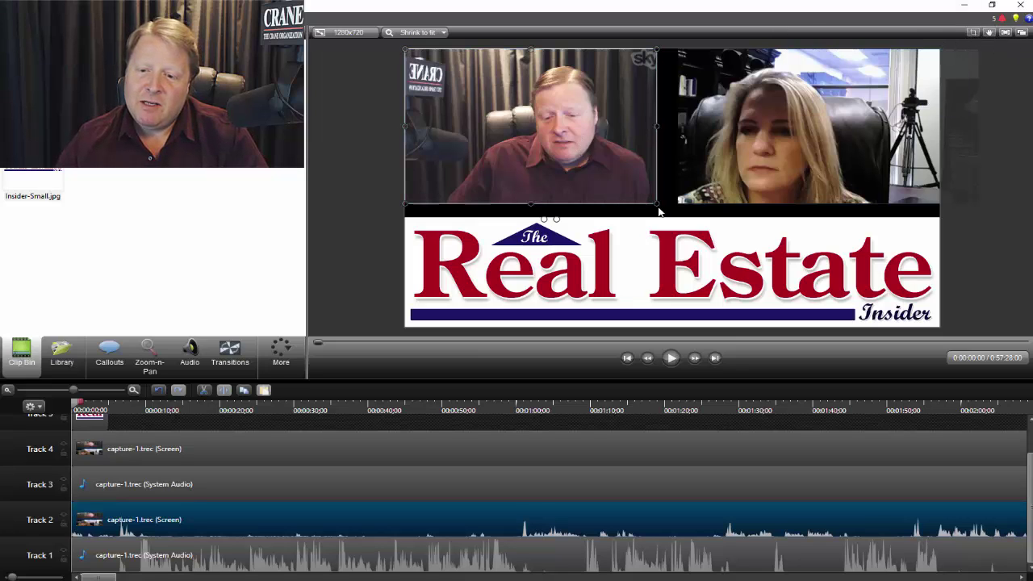
pyautogui.moveTo(657, 205); pyautogui.dragTo(670, 223)
# Enlarge the woman's clip down to the logo's upper edge, then deselect it
pyautogui.click(742, 161)
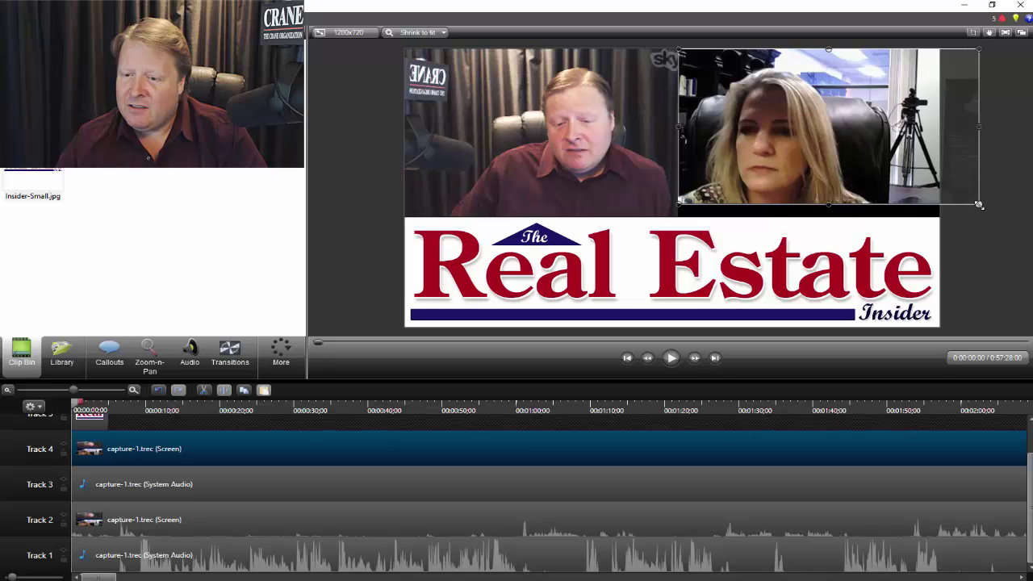
pyautogui.moveTo(979, 205); pyautogui.dragTo(993, 219)
pyautogui.click(342, 162)
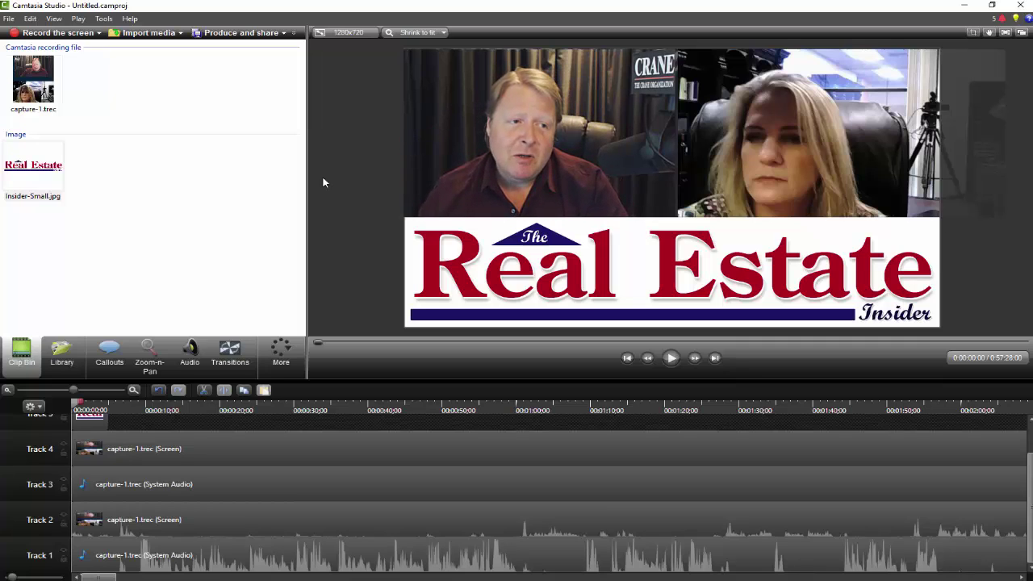
# Start producing the video and choose the MP4 only (up to 1080p) preset
pyautogui.click(6, 19)
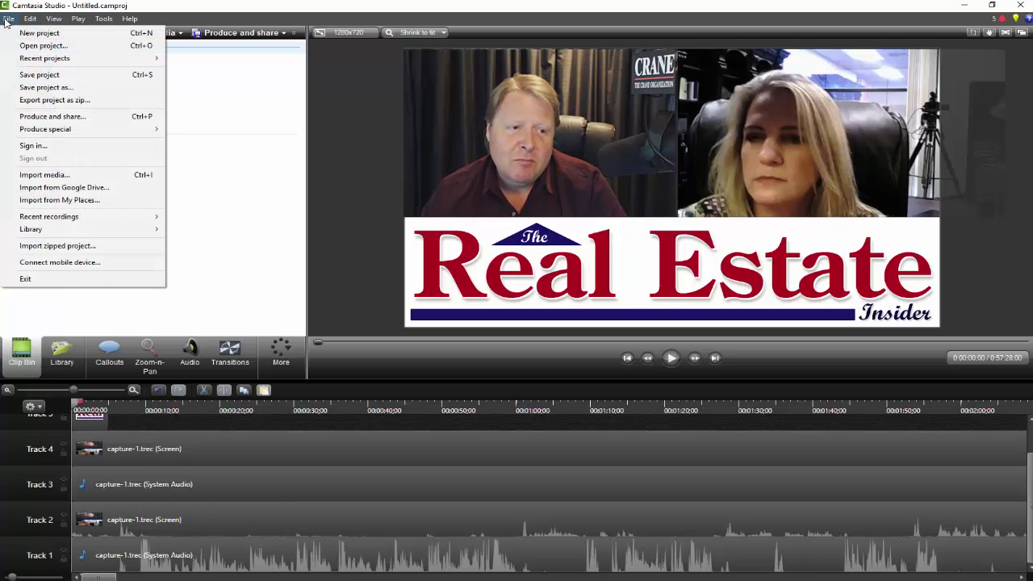
pyautogui.click(52, 117)
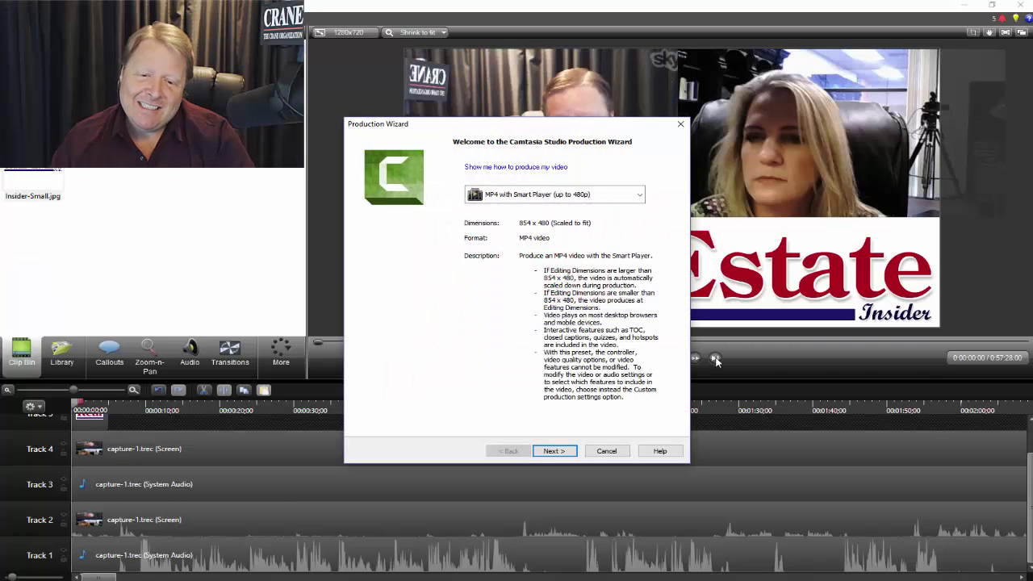
pyautogui.click(638, 195)
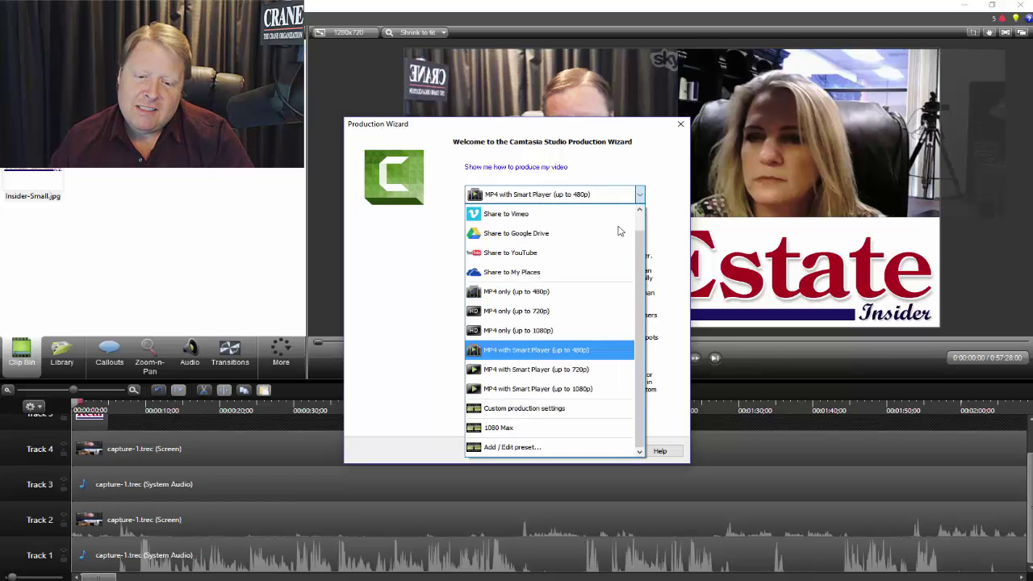
pyautogui.click(562, 388)
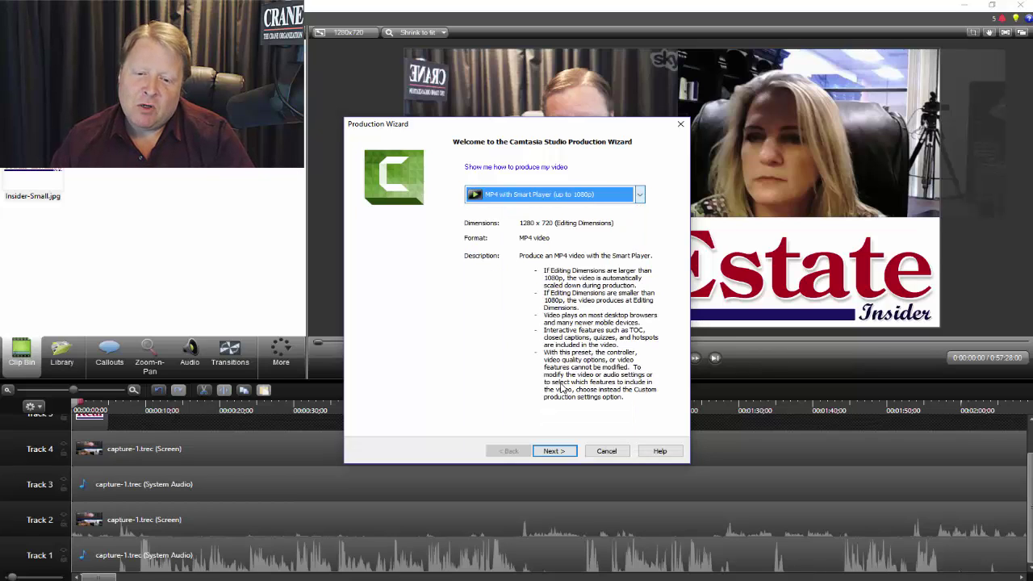
pyautogui.click(551, 199)
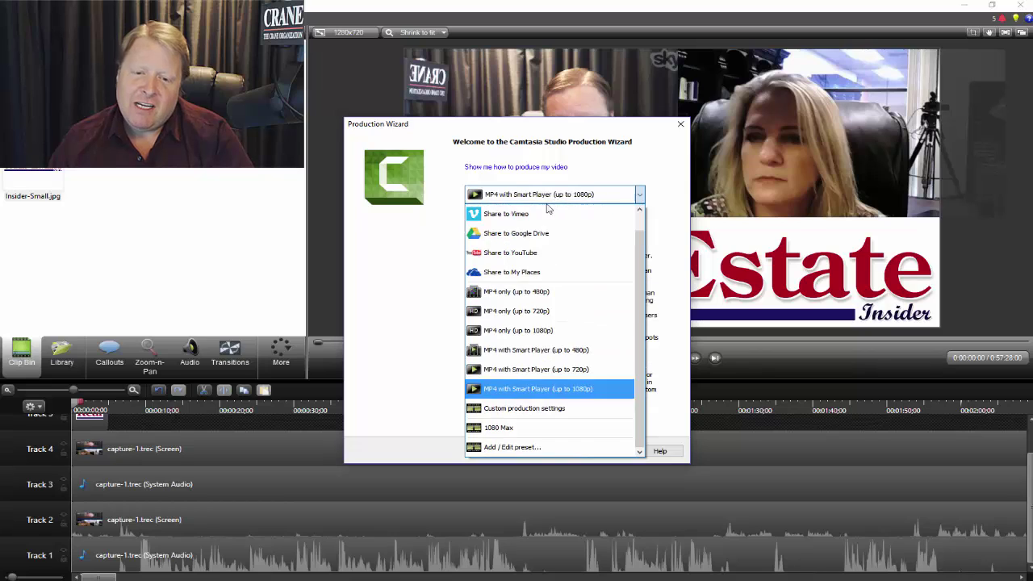
pyautogui.click(527, 331)
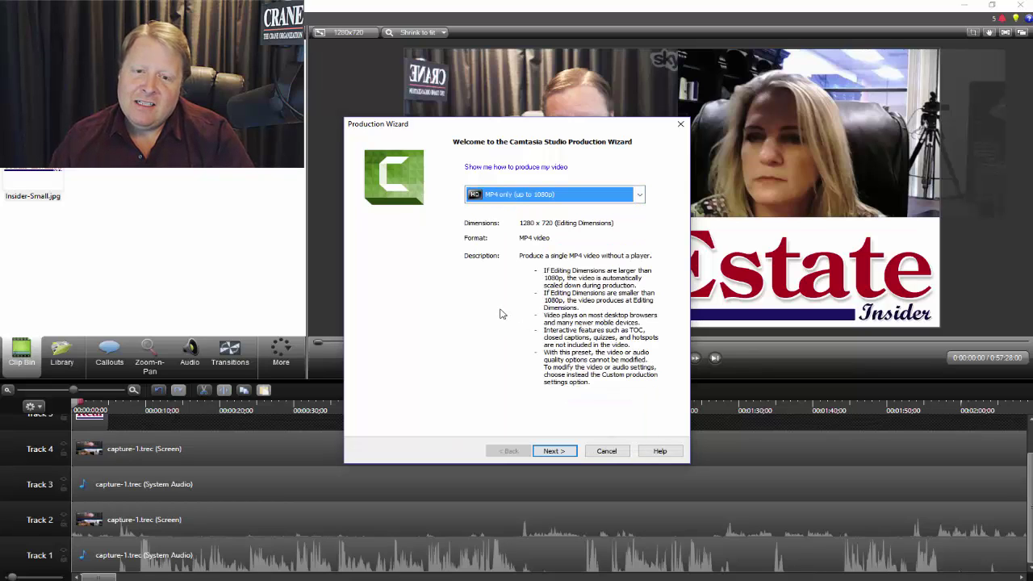
# Name the production "Camtasia Tutorial", keep the Desktop folder and start rendering the video
pyautogui.click(552, 452)
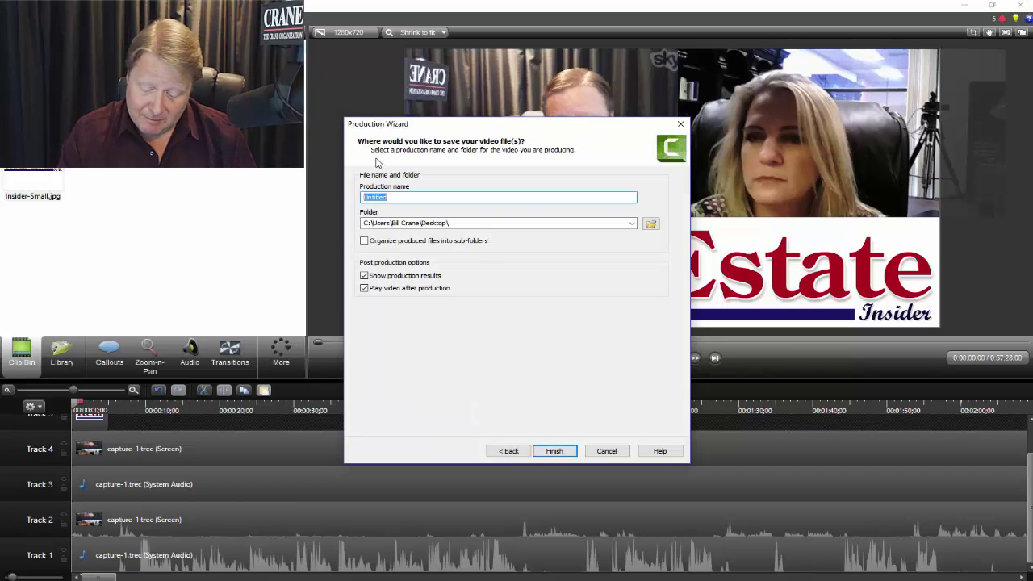
pyautogui.write('Ca')
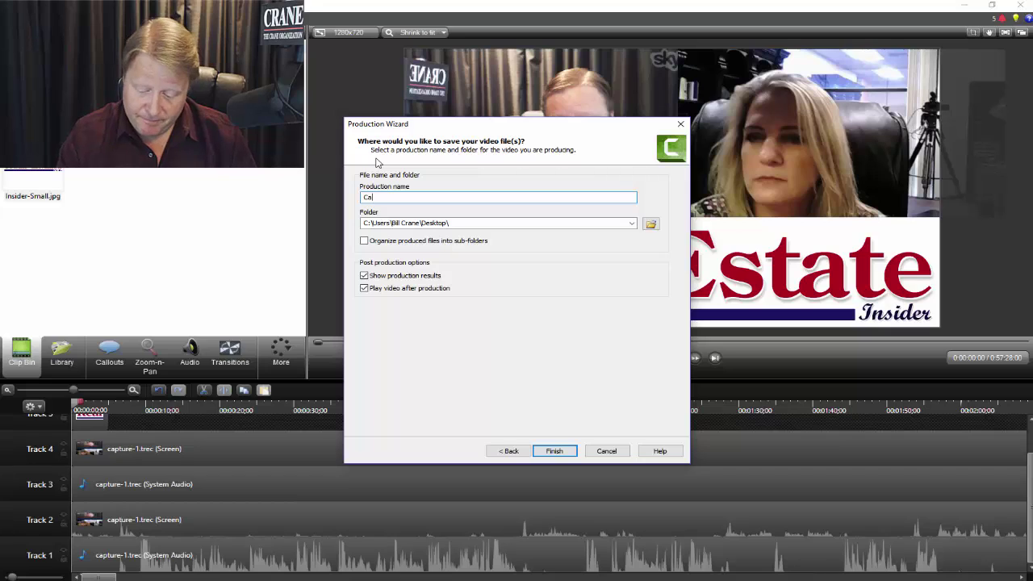
pyautogui.write('mtasia Tut')
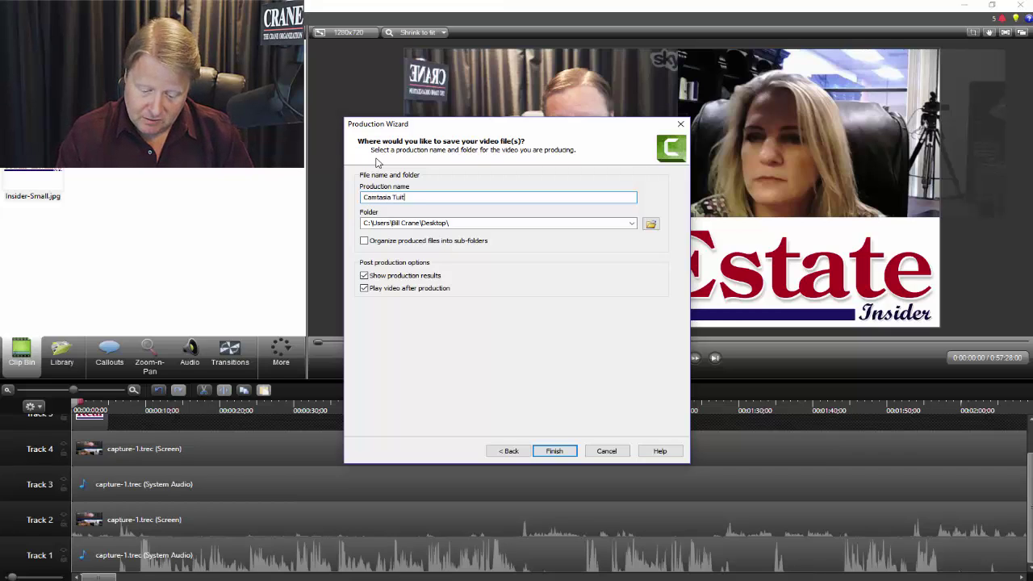
pyautogui.write('orial')
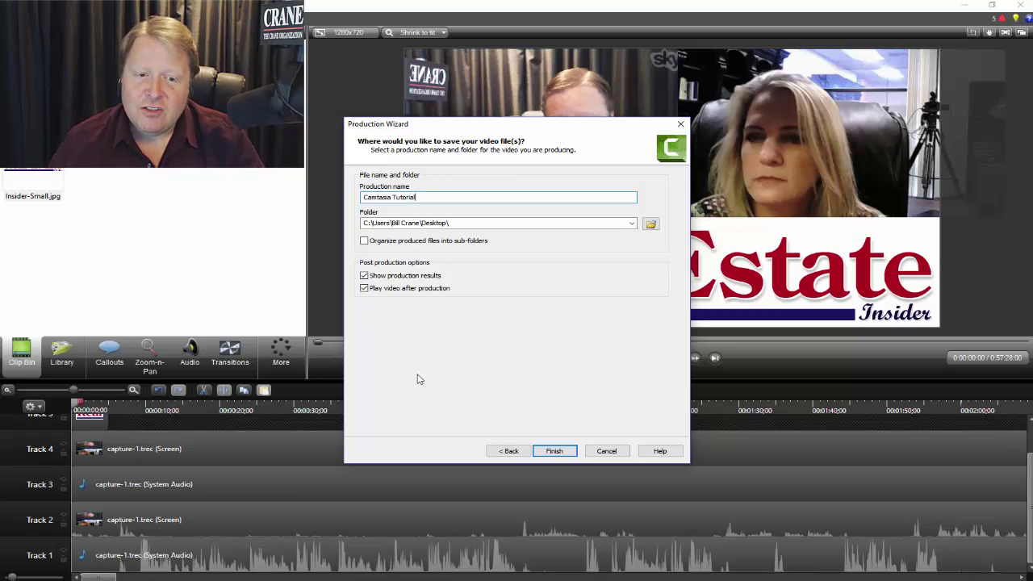
pyautogui.click(555, 452)
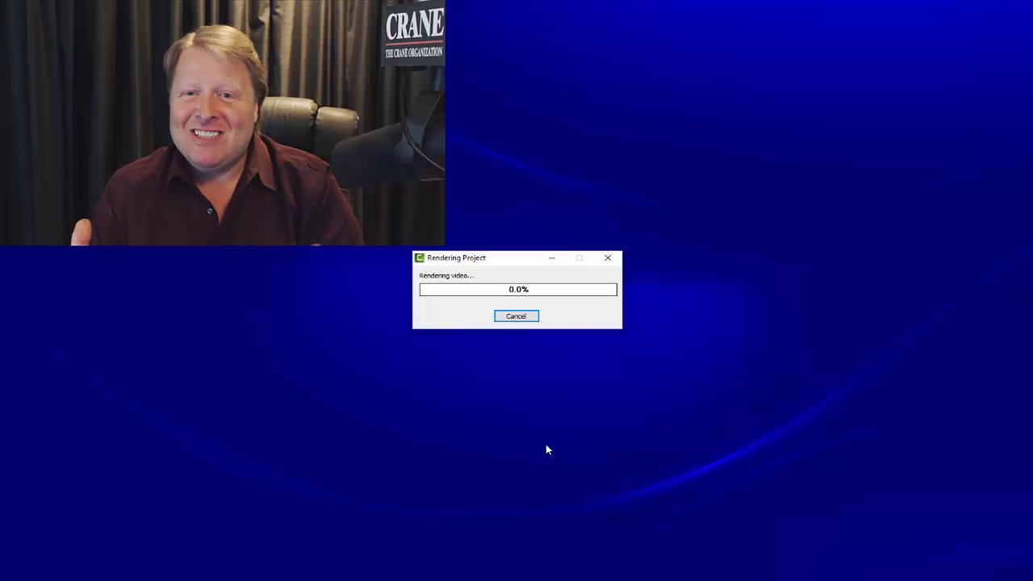